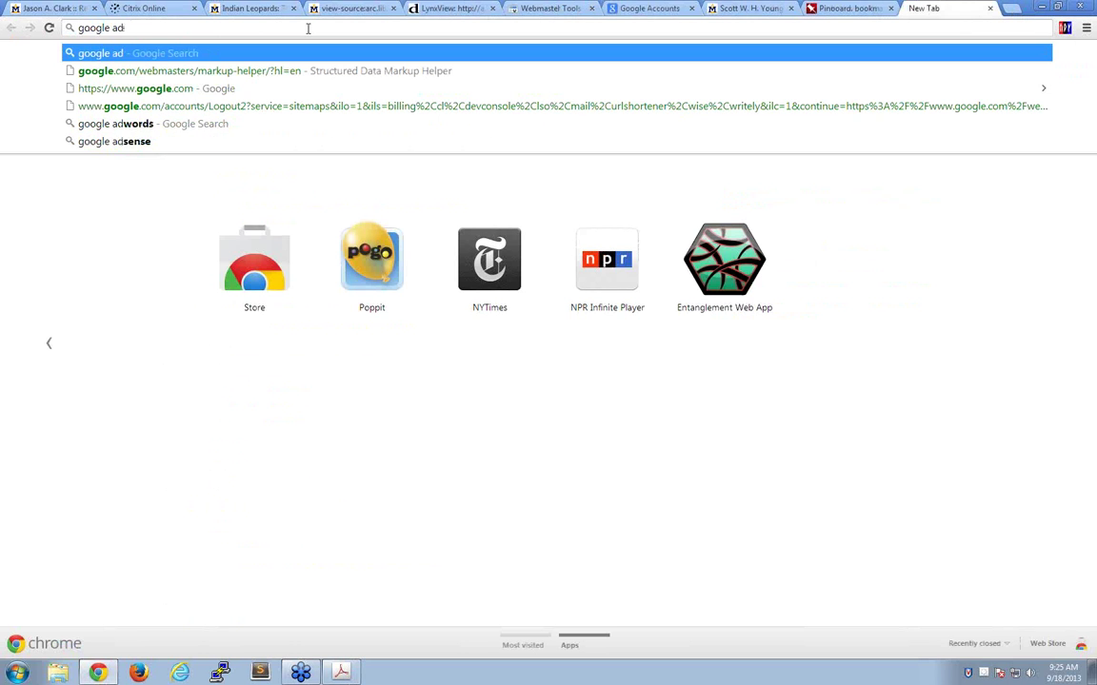
# - Search Google for 'google adwords', then bring the Webmaster Tools site dashboard back to the front
pyautogui.press('Return')
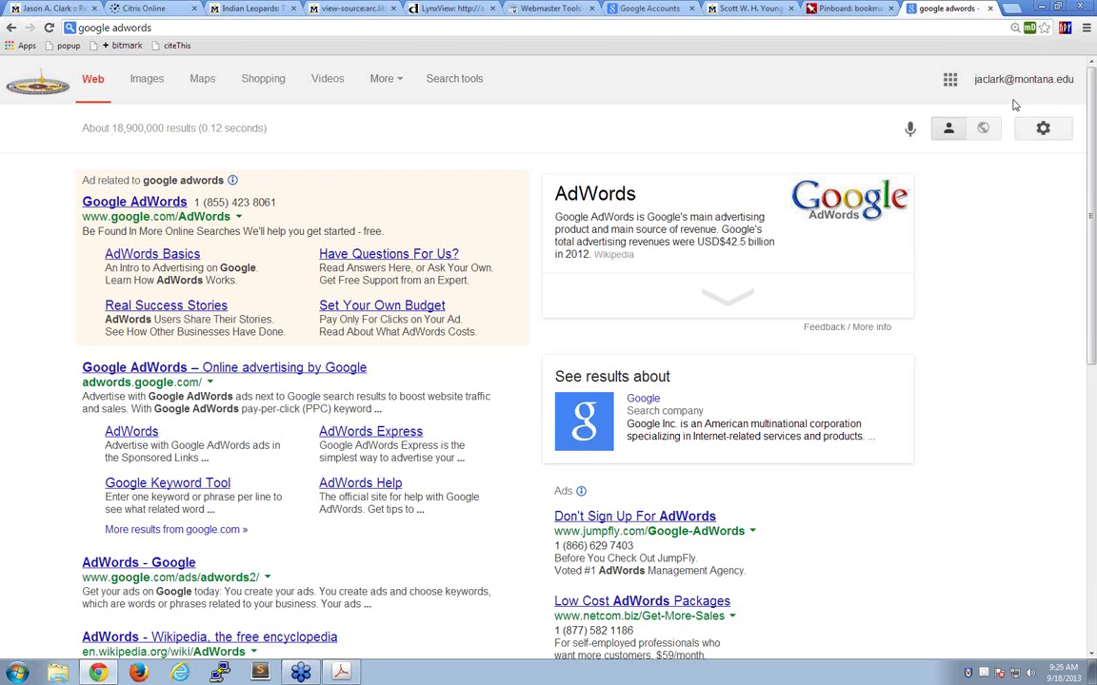
pyautogui.click(532, 8)
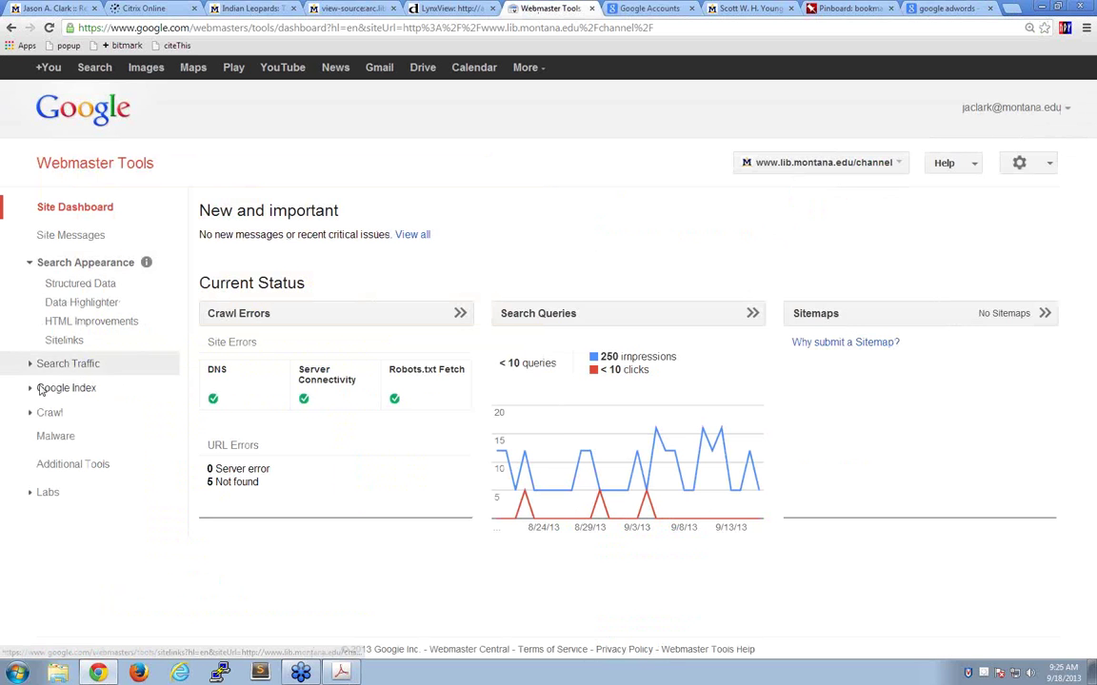
# - Review the site's Index Status and Content Keywords reports, then return to the adwords results
pyautogui.click(43, 389)
pyautogui.click(66, 426)
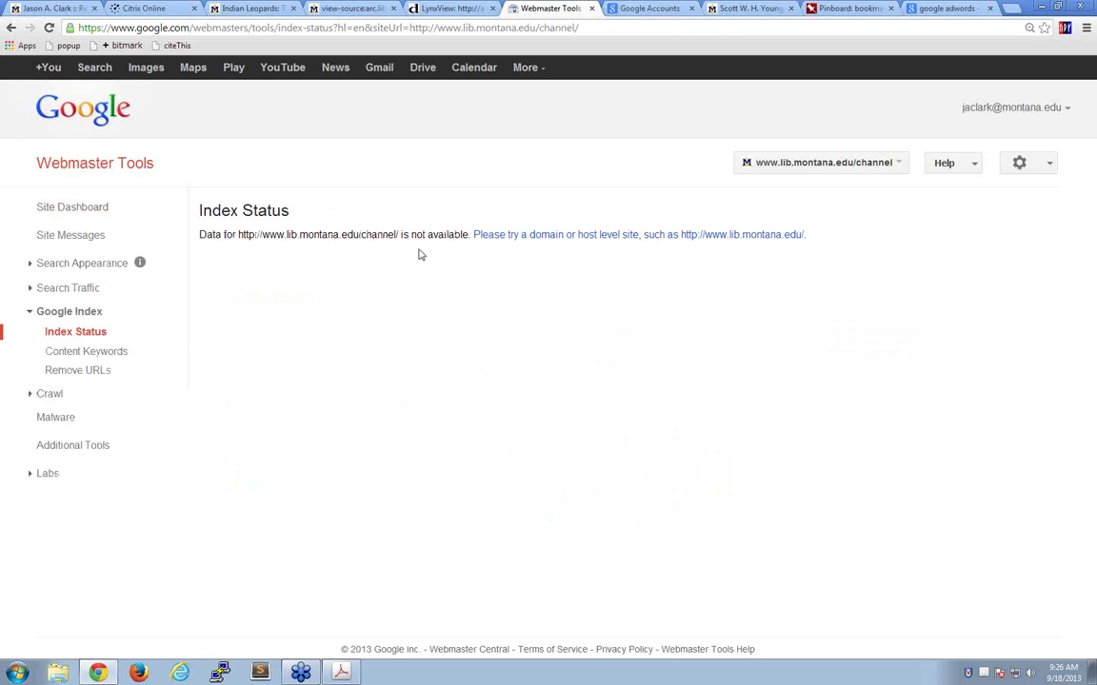
pyautogui.click(59, 354)
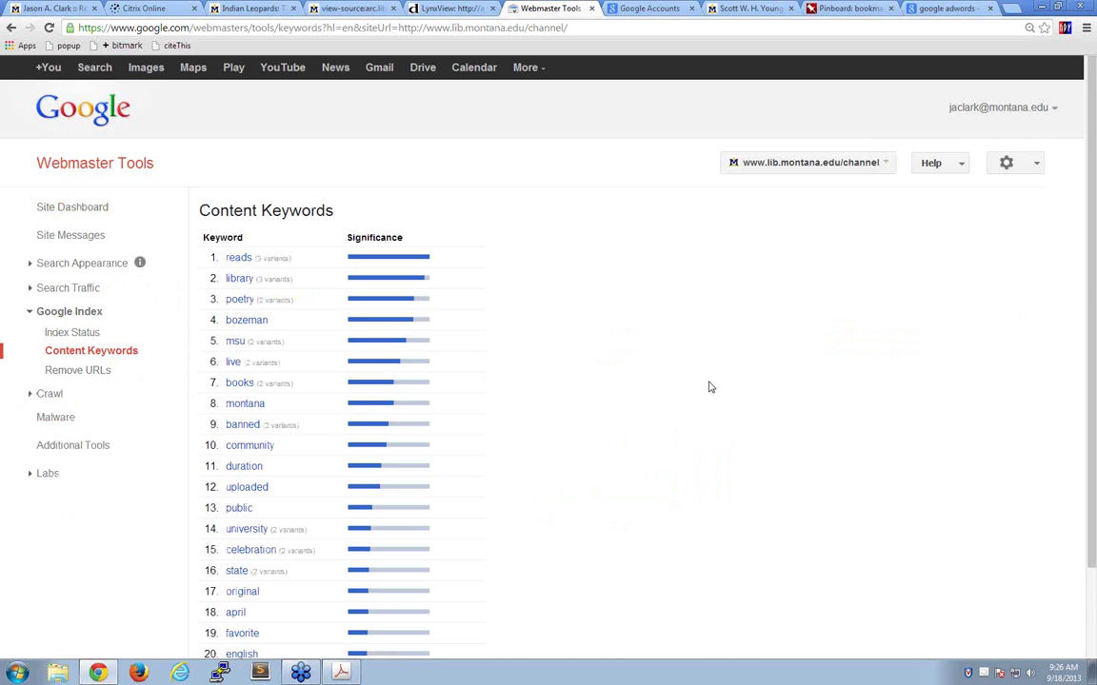
pyautogui.click(947, 10)
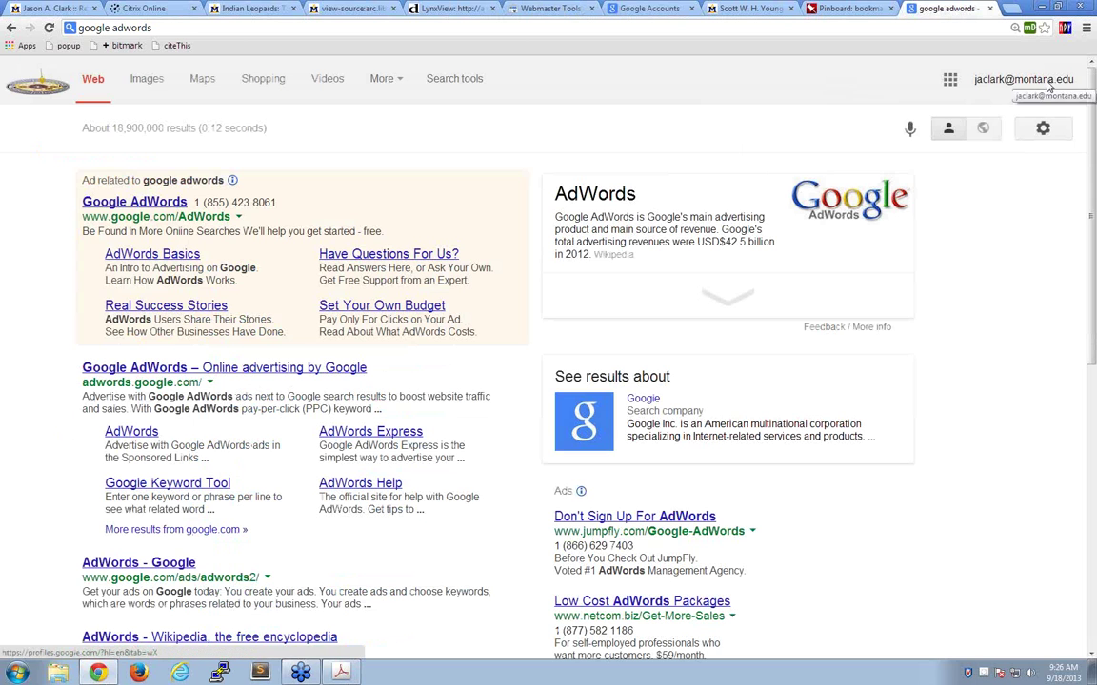
# - Sign out of the university account and sign in with the saved account's e-mail and password
pyautogui.click(1045, 82)
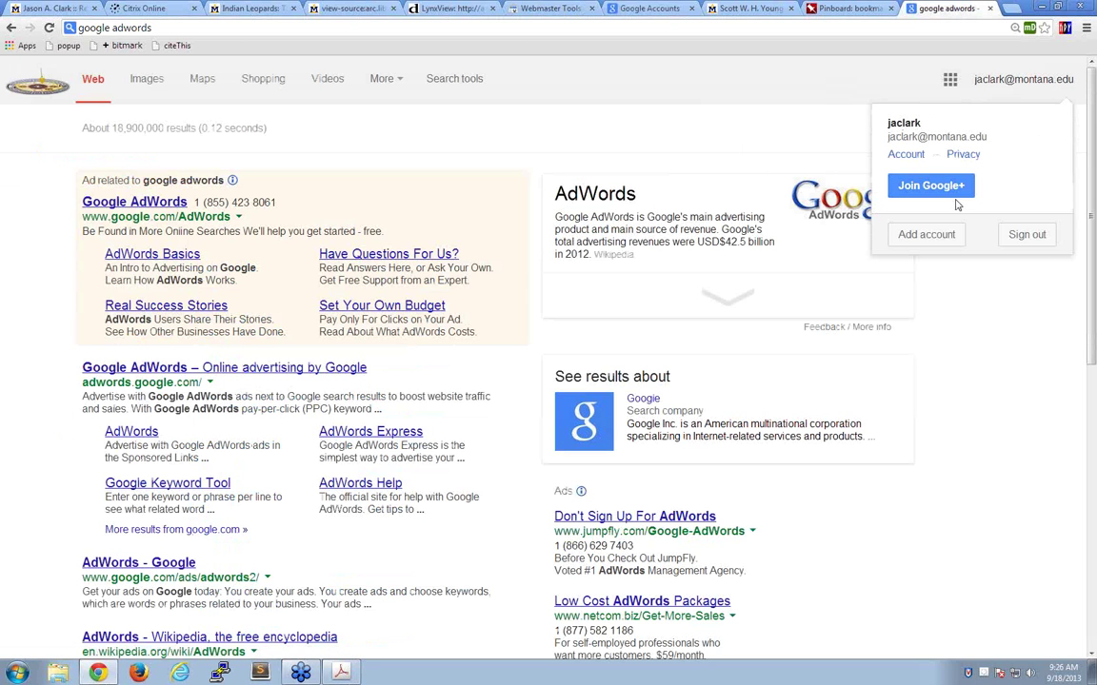
pyautogui.click(1026, 235)
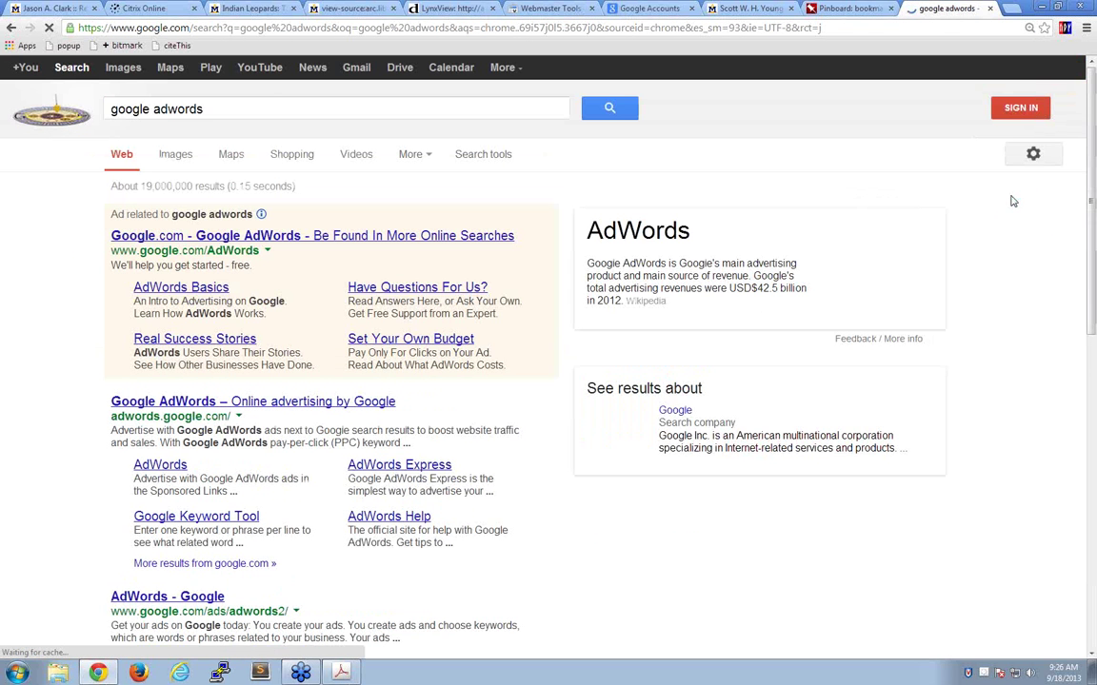
pyautogui.click(1016, 108)
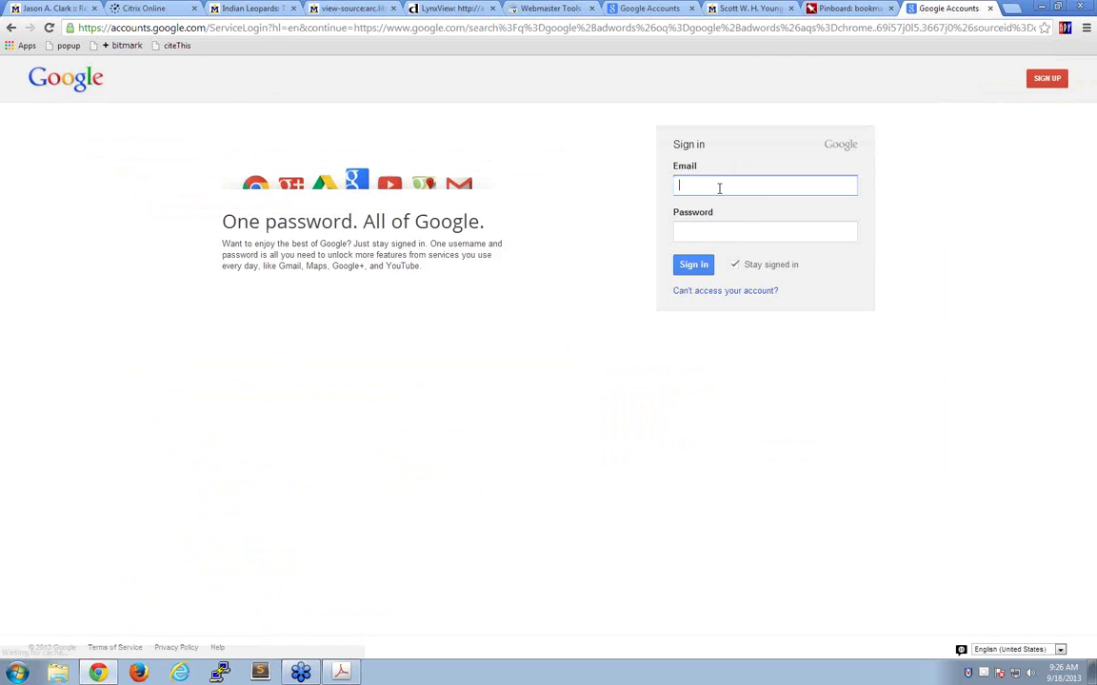
pyautogui.click(719, 188)
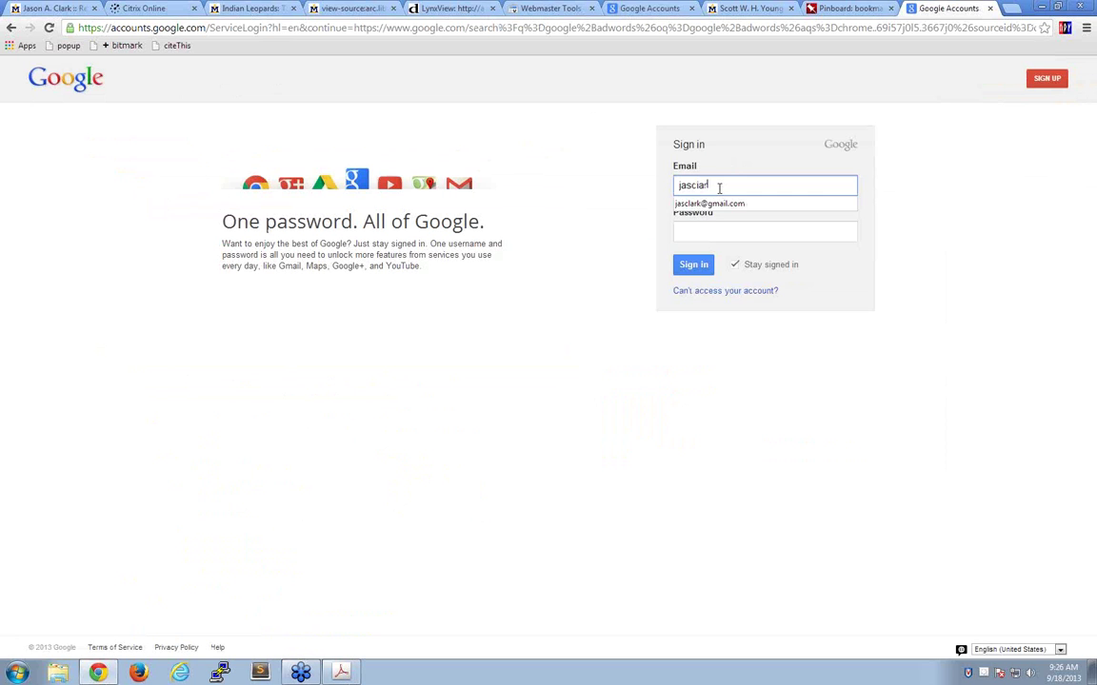
pyautogui.click(709, 203)
pyautogui.click(706, 231)
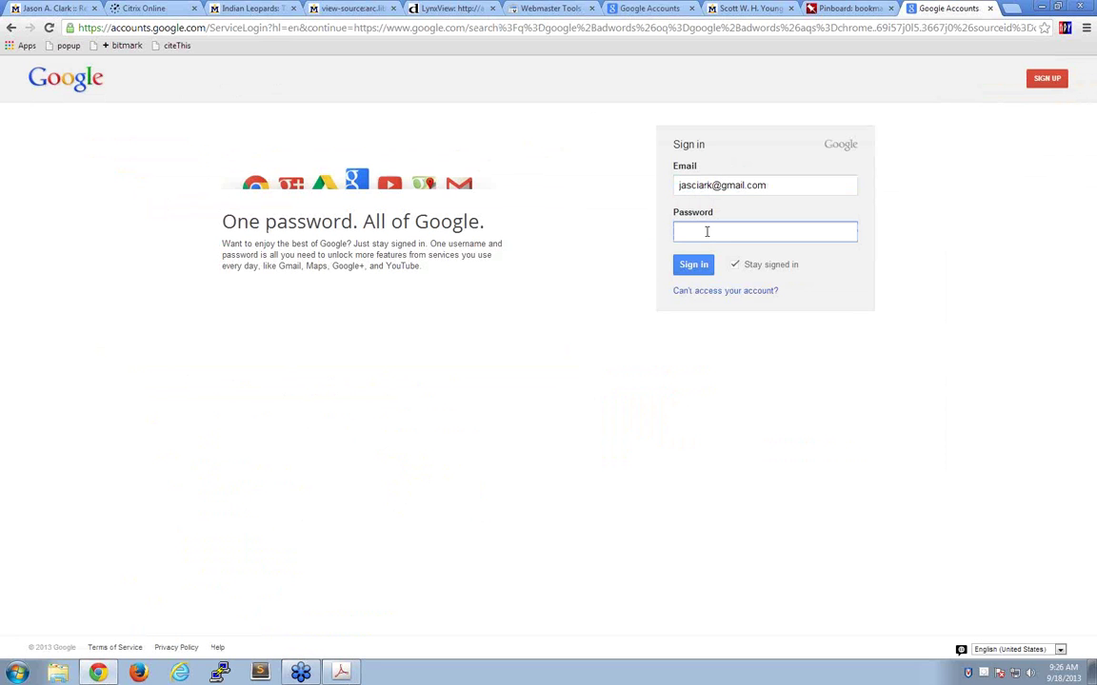
pyautogui.write('*********')
pyautogui.press('Return')
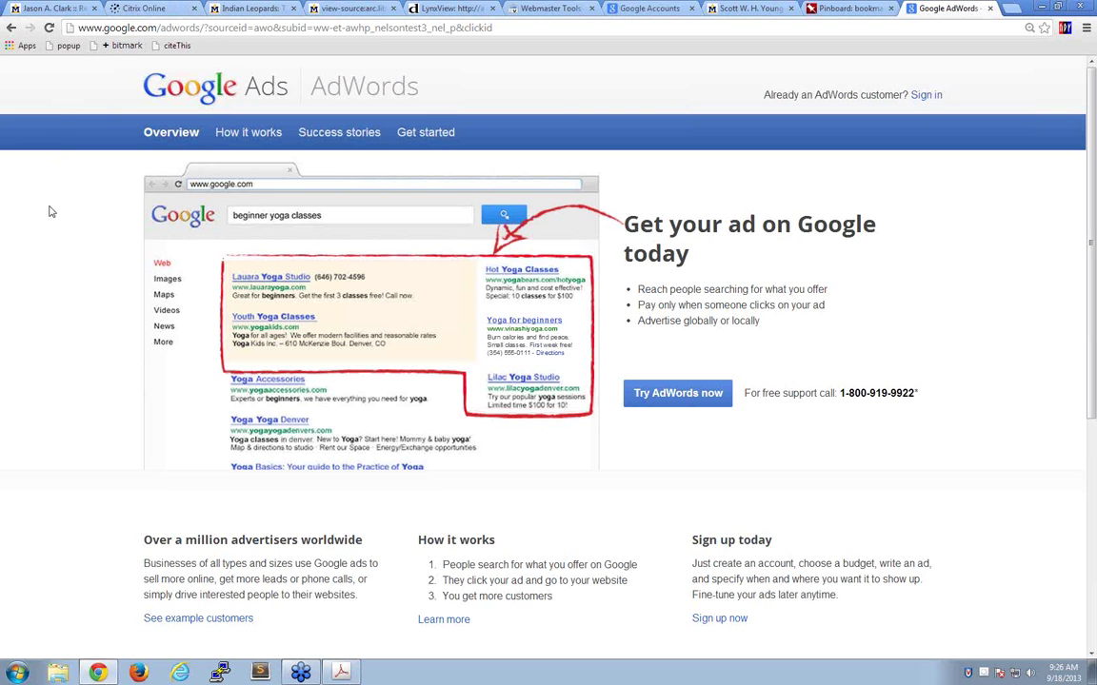
# - Scroll through the AdWords overview page to look it over
pyautogui.scroll(-1, 52, 292)
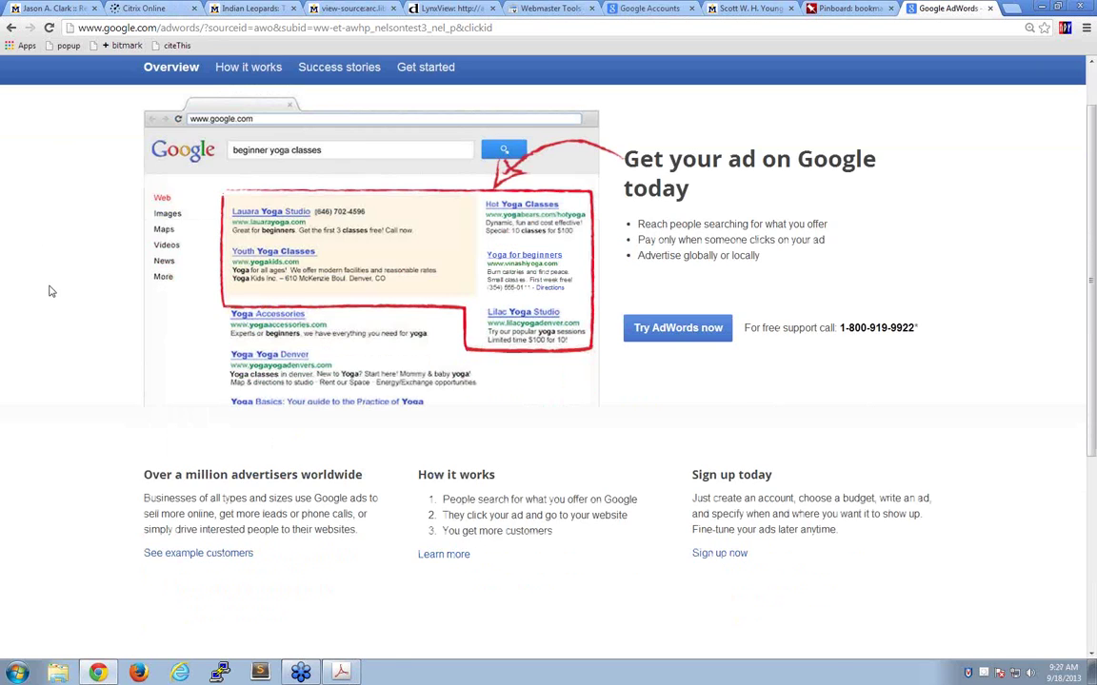
pyautogui.scroll(1, 48, 288)
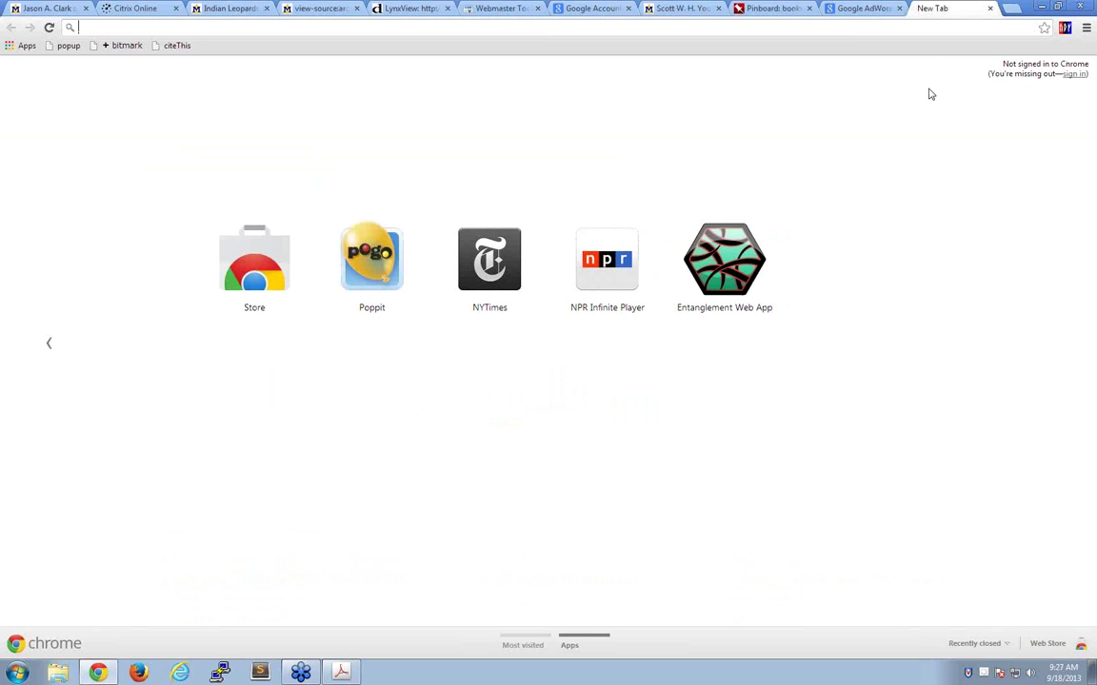
# - Search 'google adwords keyword planner', open the Keyword Planner result, and close the spare tab
pyautogui.click(855, 10)
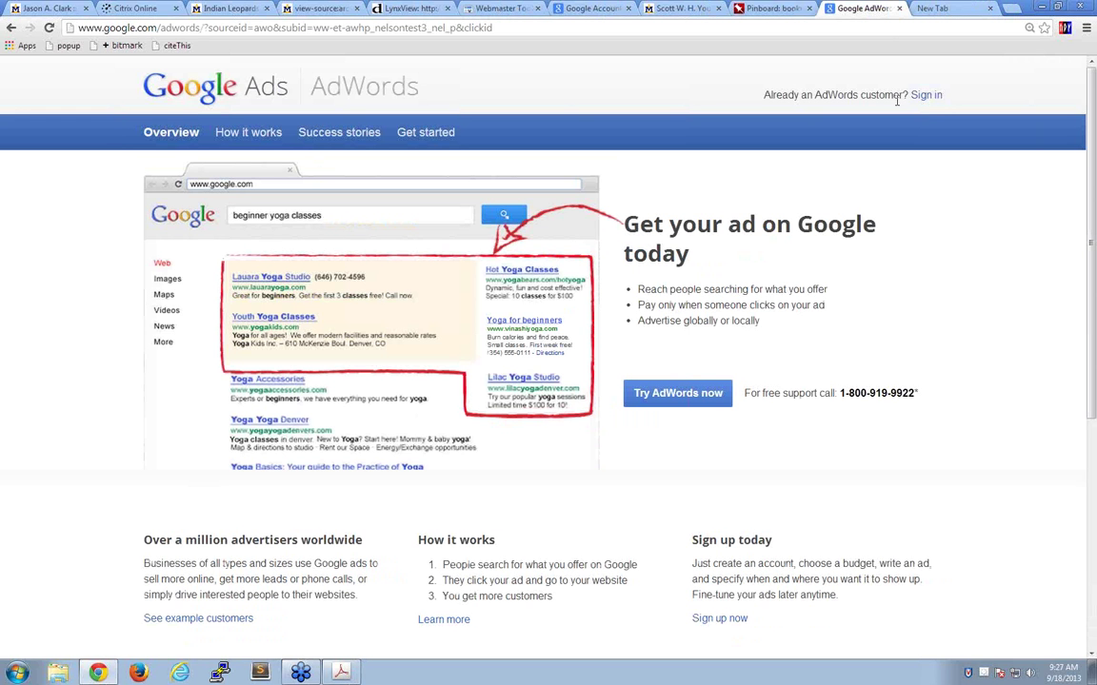
pyautogui.click(11, 30)
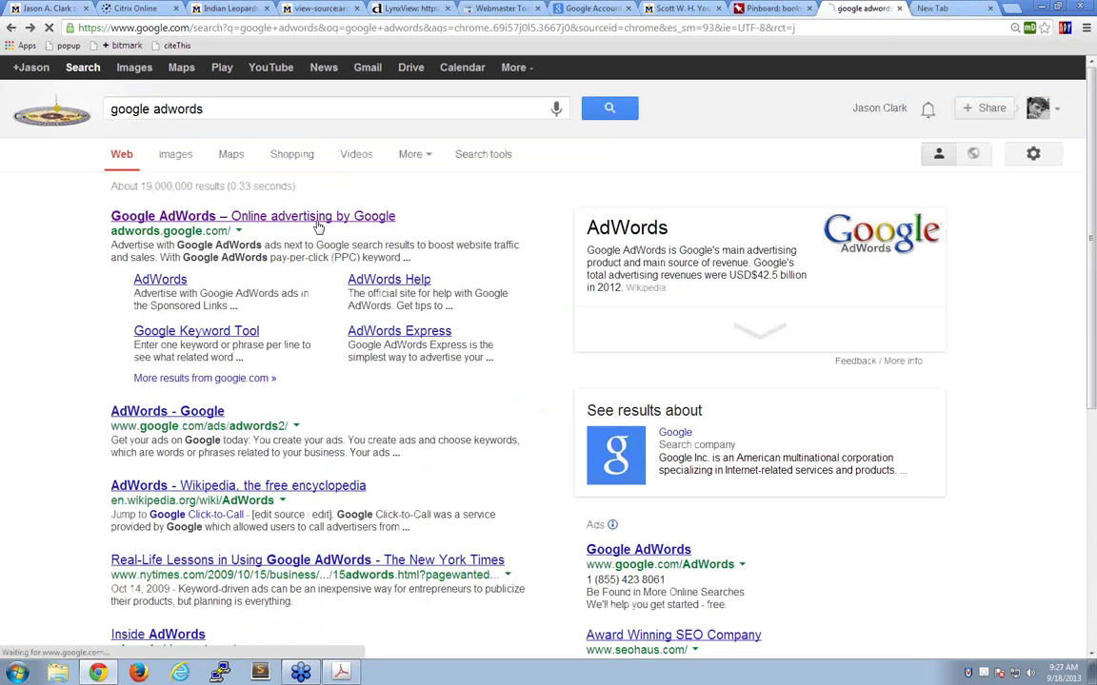
pyautogui.write('ke')
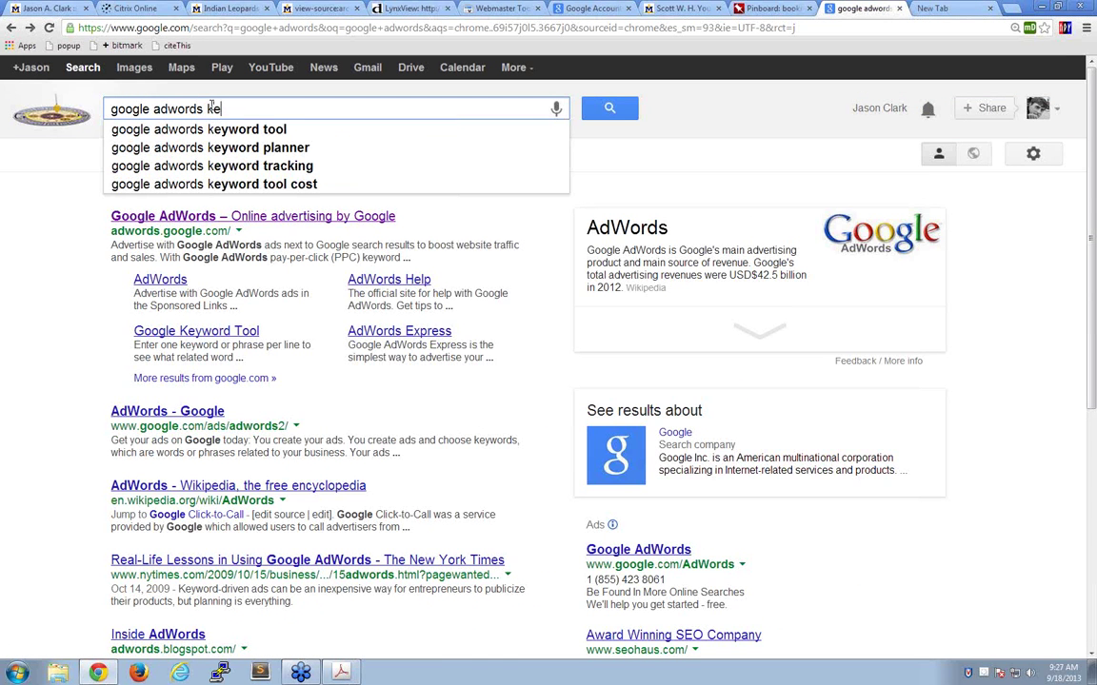
pyautogui.write('yword planner')
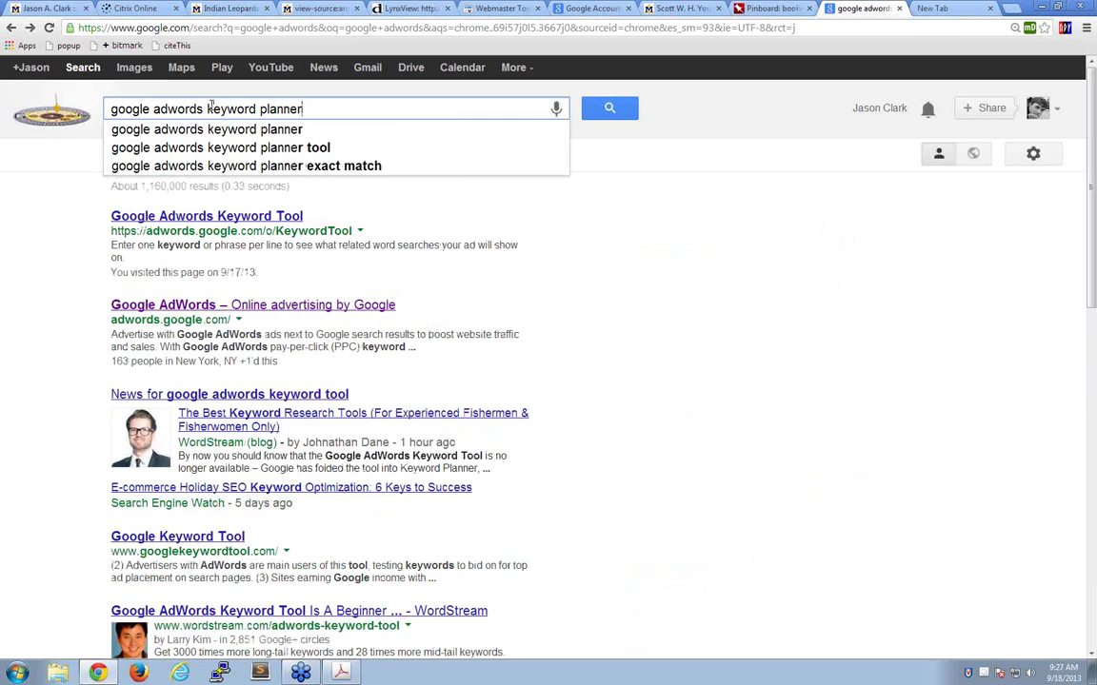
pyautogui.press('Return')
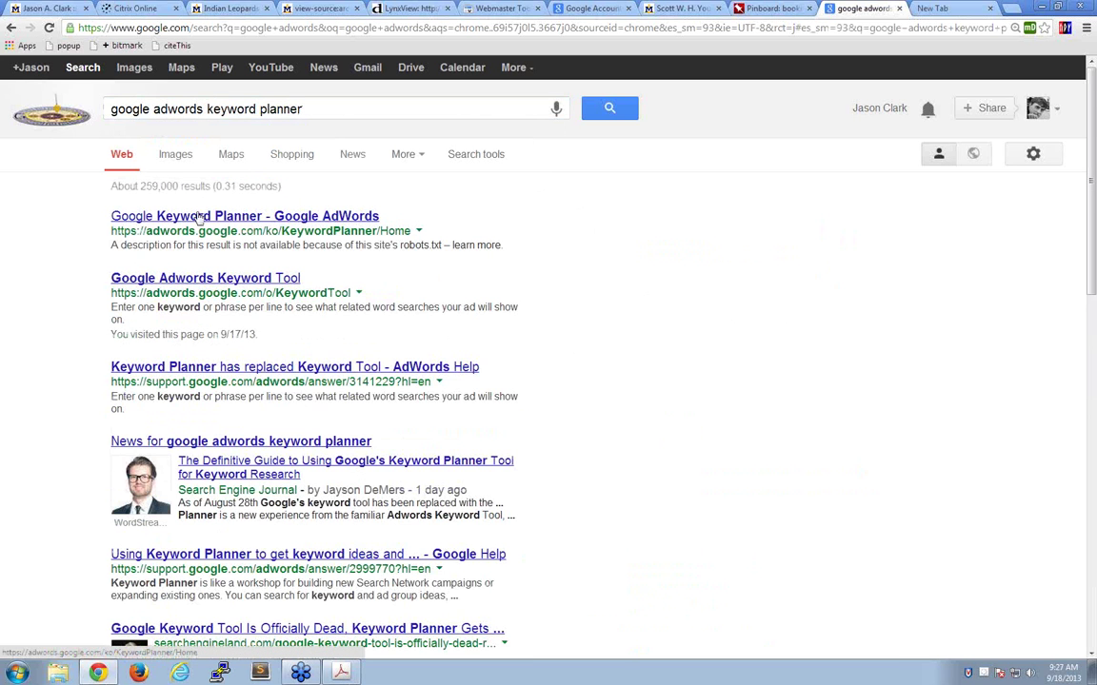
pyautogui.click(244, 216)
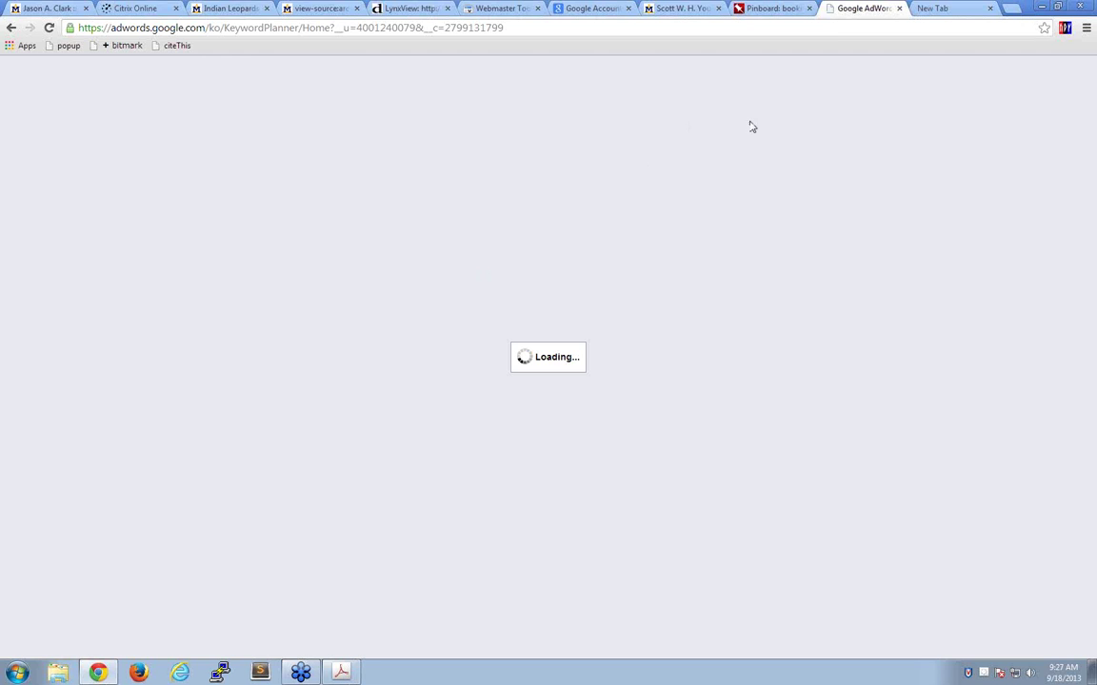
pyautogui.click(943, 8)
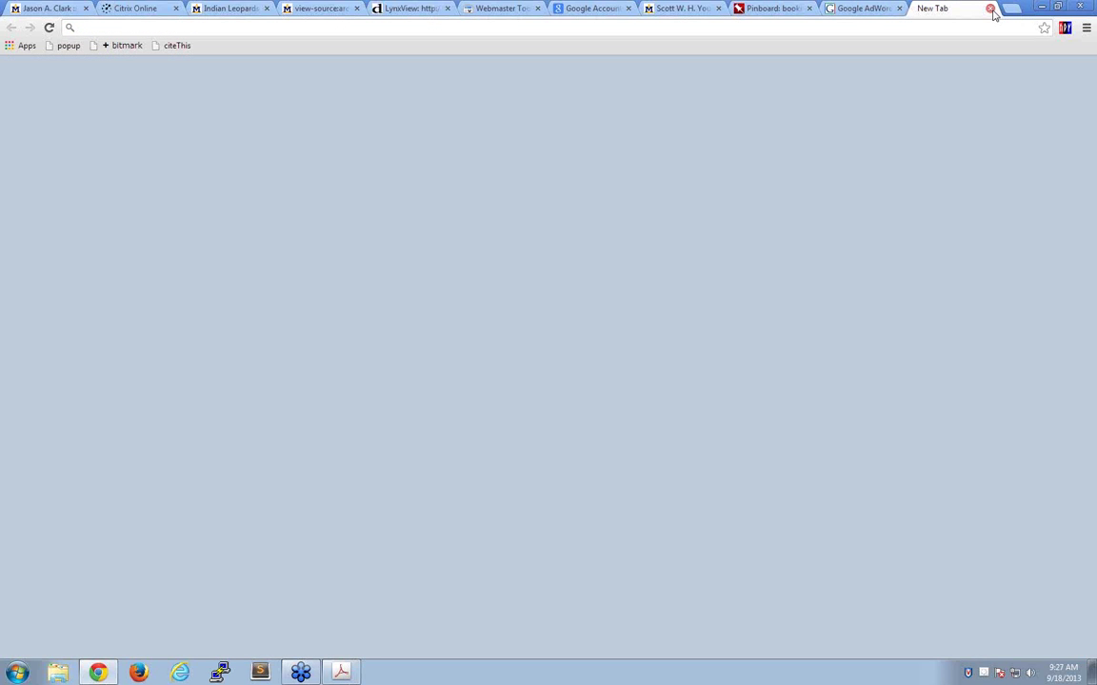
pyautogui.click(990, 8)
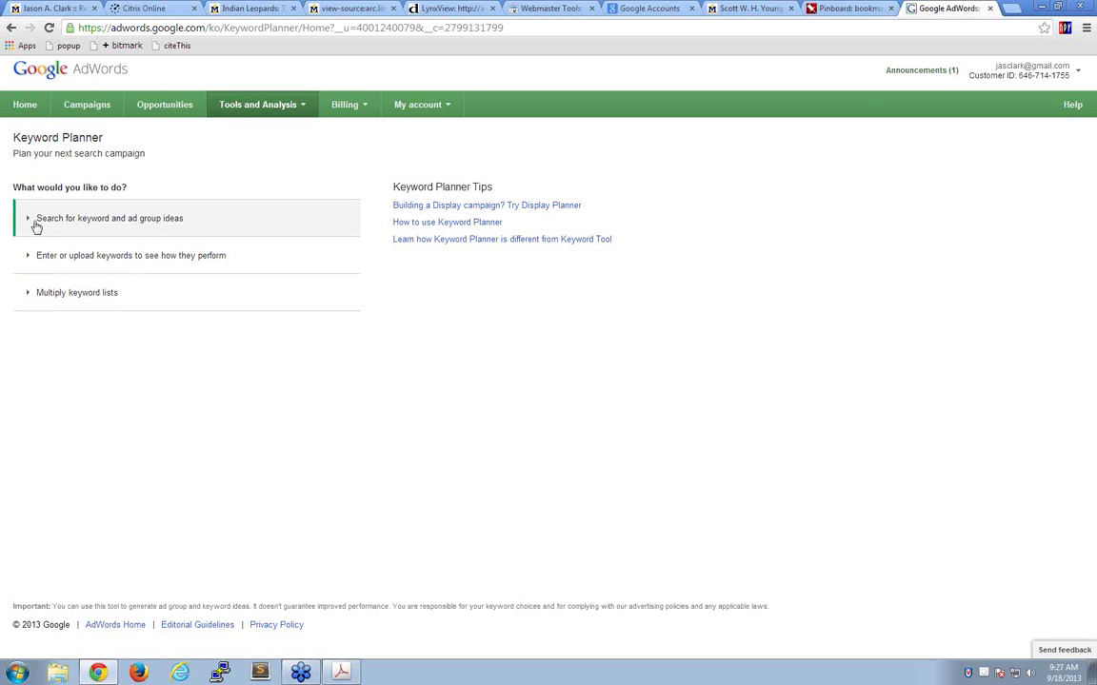
pyautogui.click(91, 222)
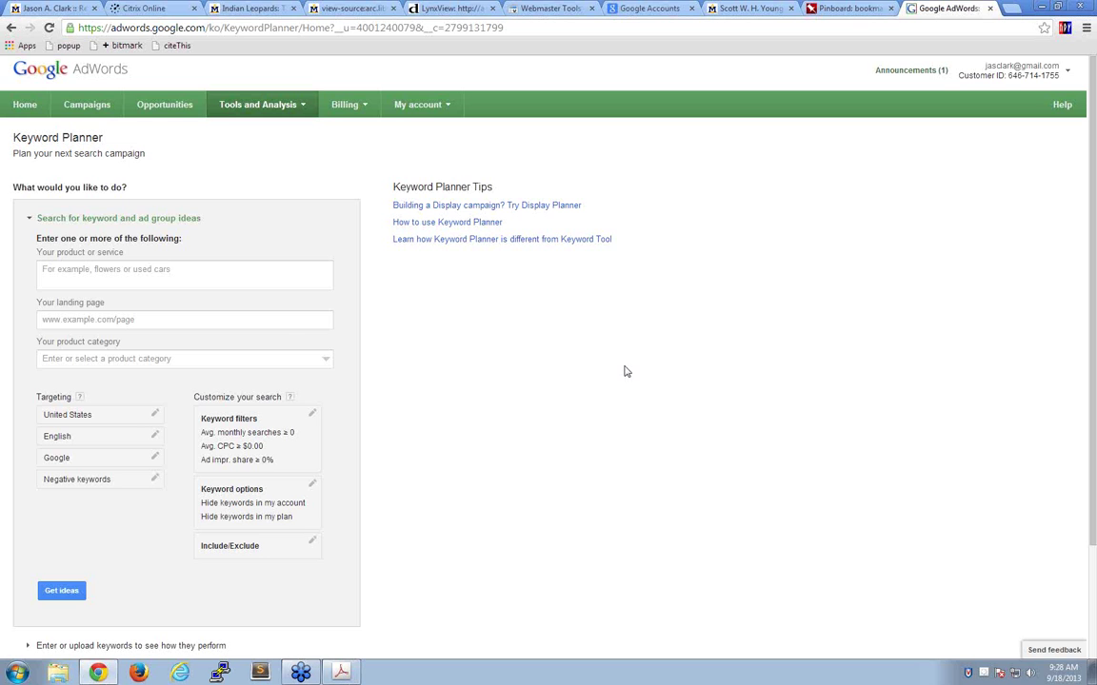
pyautogui.click(70, 269)
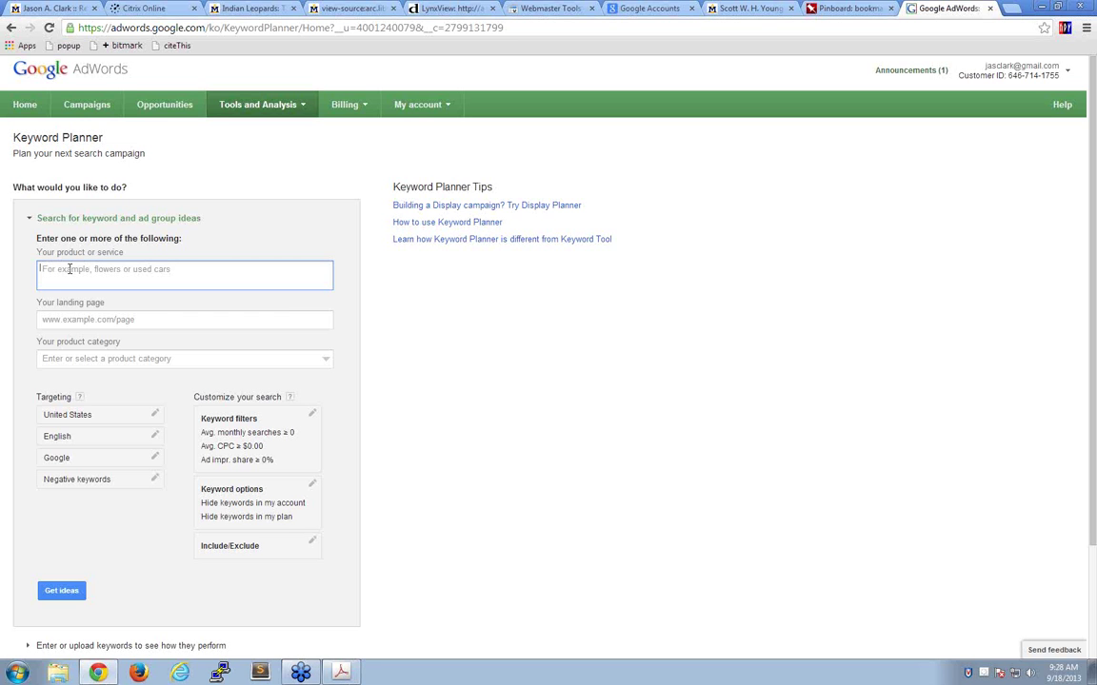
pyautogui.write('librar')
pyautogui.write('i')
pyautogui.write('y information')
pyautogui.write(' science')
pyautogui.write('.')
pyautogui.click(117, 321)
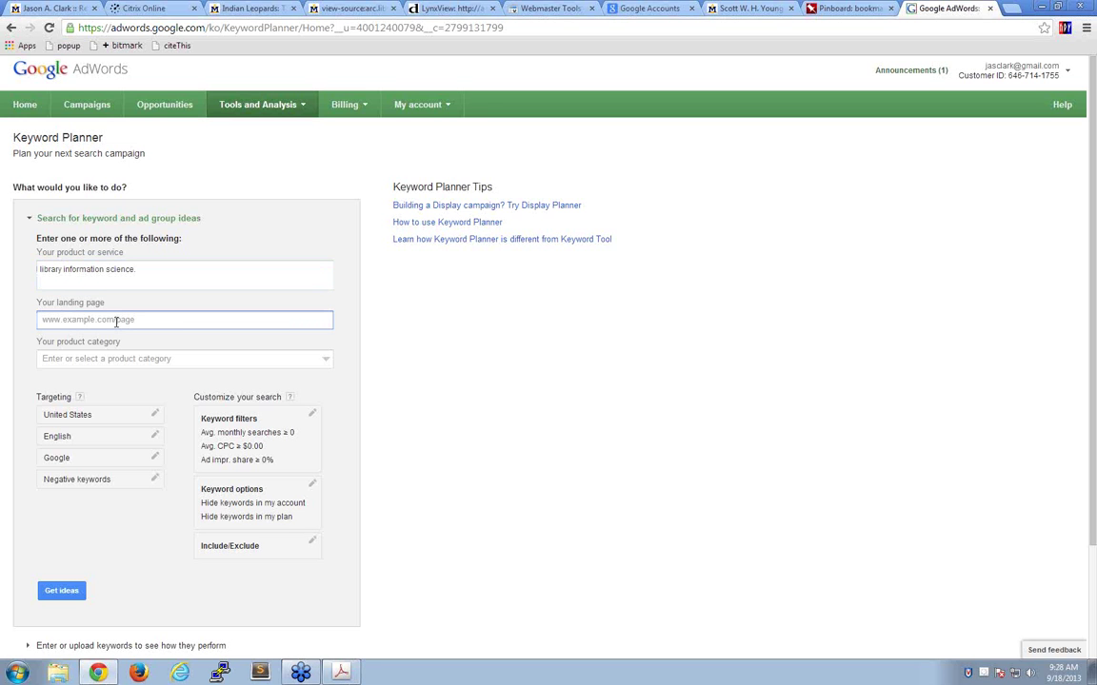
pyautogui.write('www.lib. montana edu')
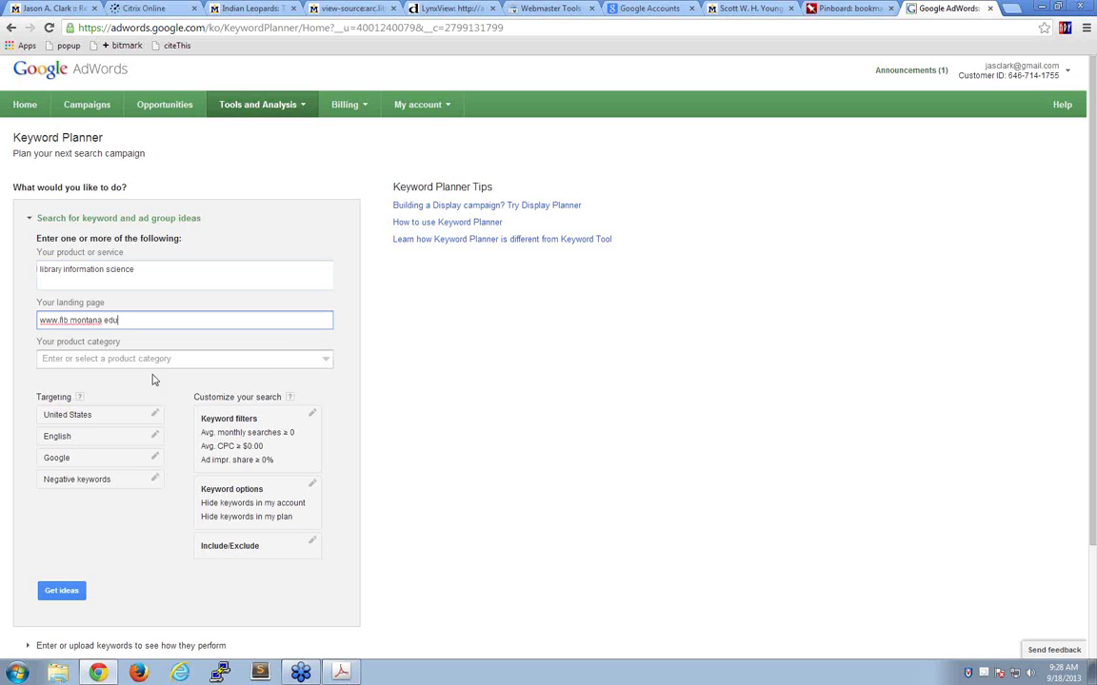
pyautogui.click(274, 360)
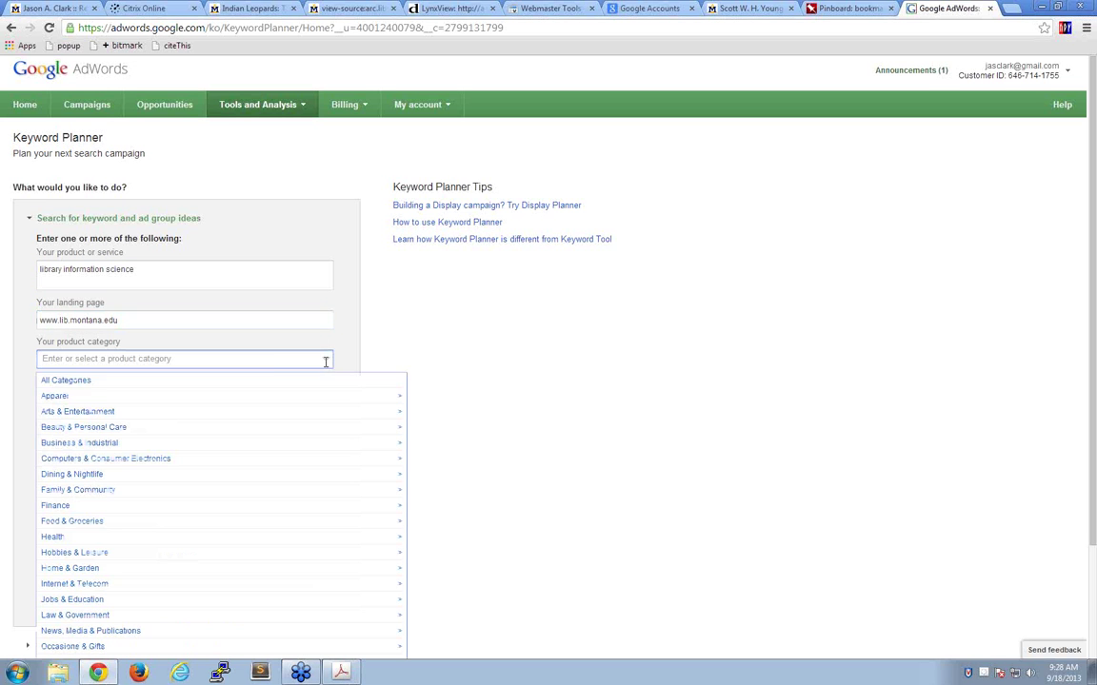
# - Get ideas and browse the 68 ad group ideas, led by Masters Library at 4,410 searches
pyautogui.click(149, 379)
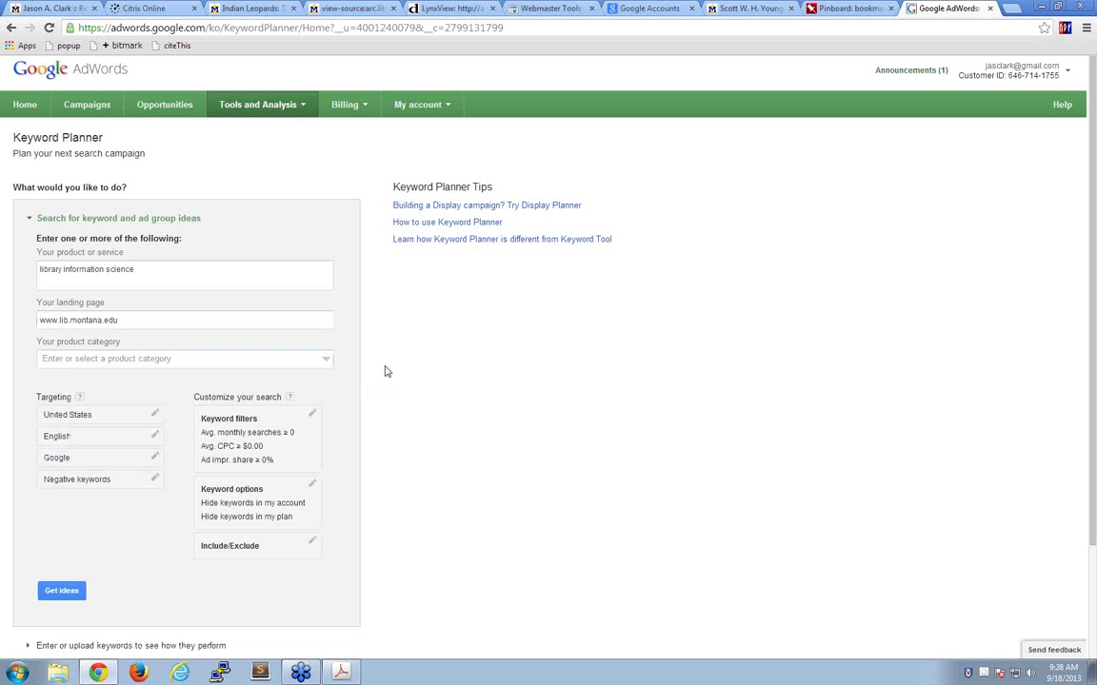
pyautogui.click(58, 594)
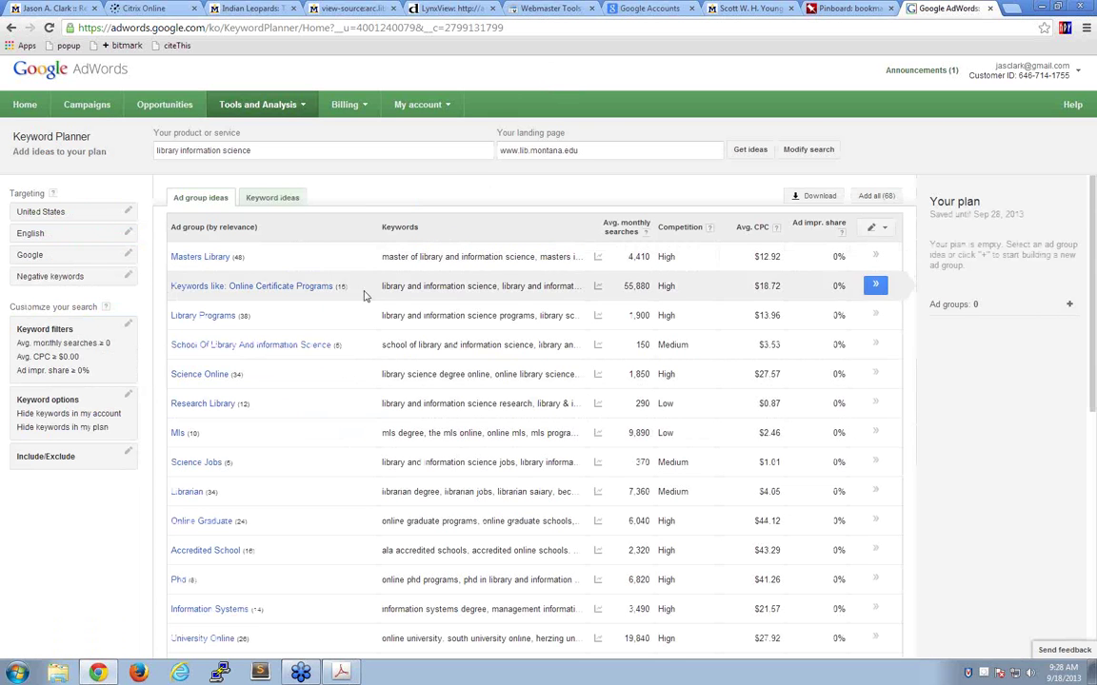
pyautogui.scroll(-5, 333, 460)
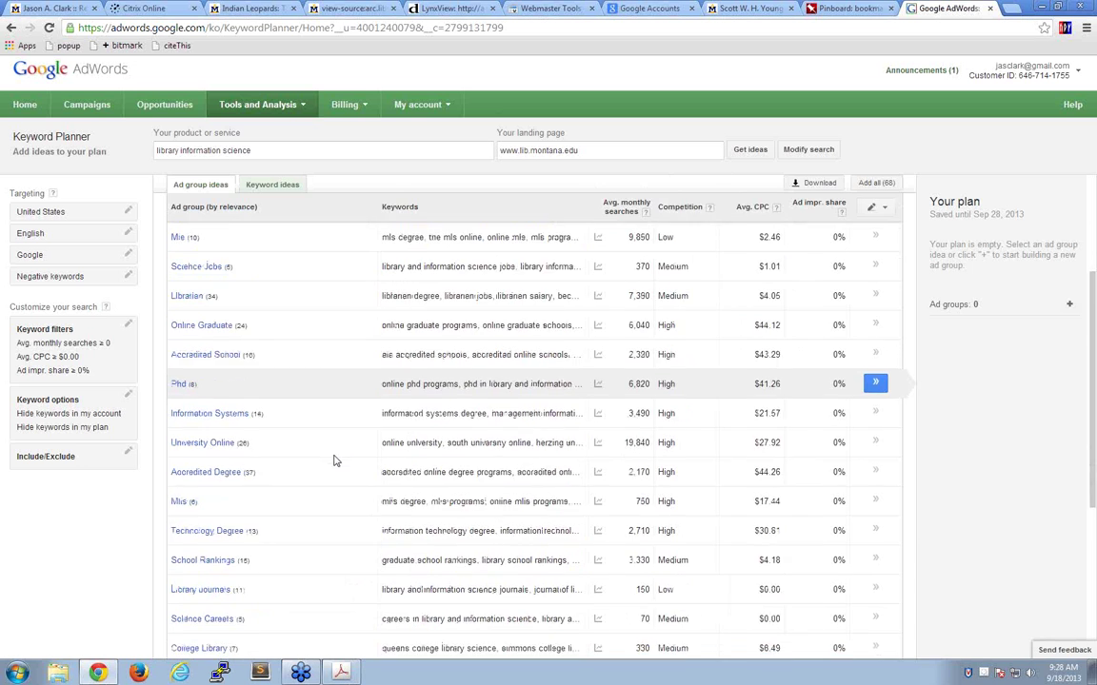
pyautogui.scroll(5, 333, 461)
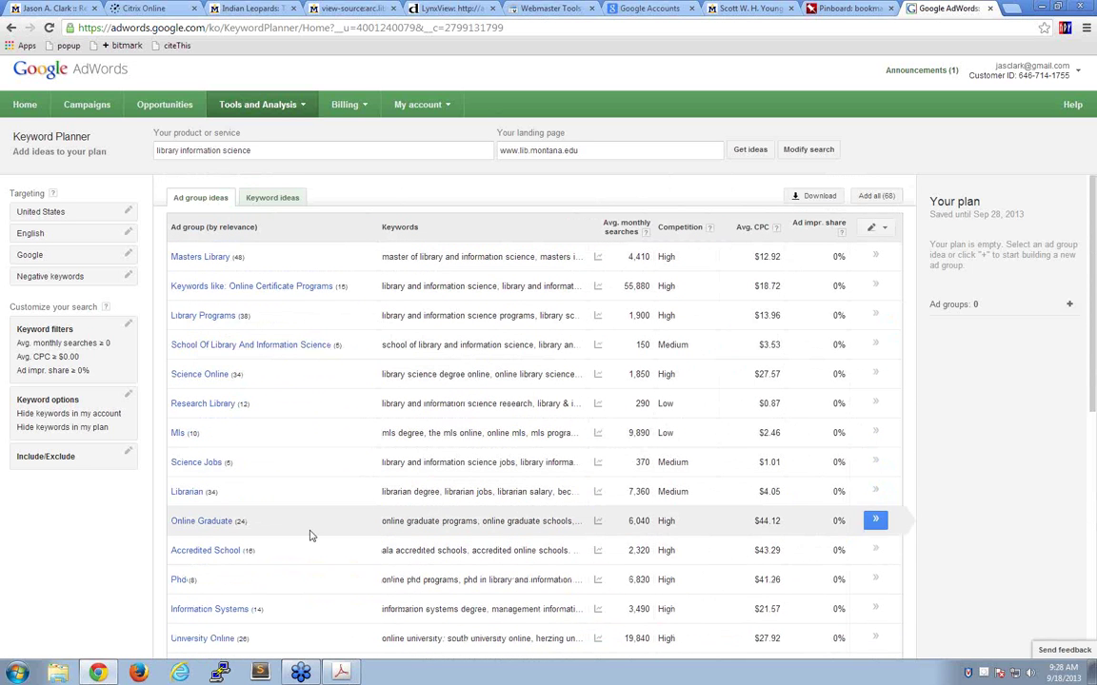
pyautogui.scroll(-6, 311, 533)
pyautogui.scroll(-1, 310, 536)
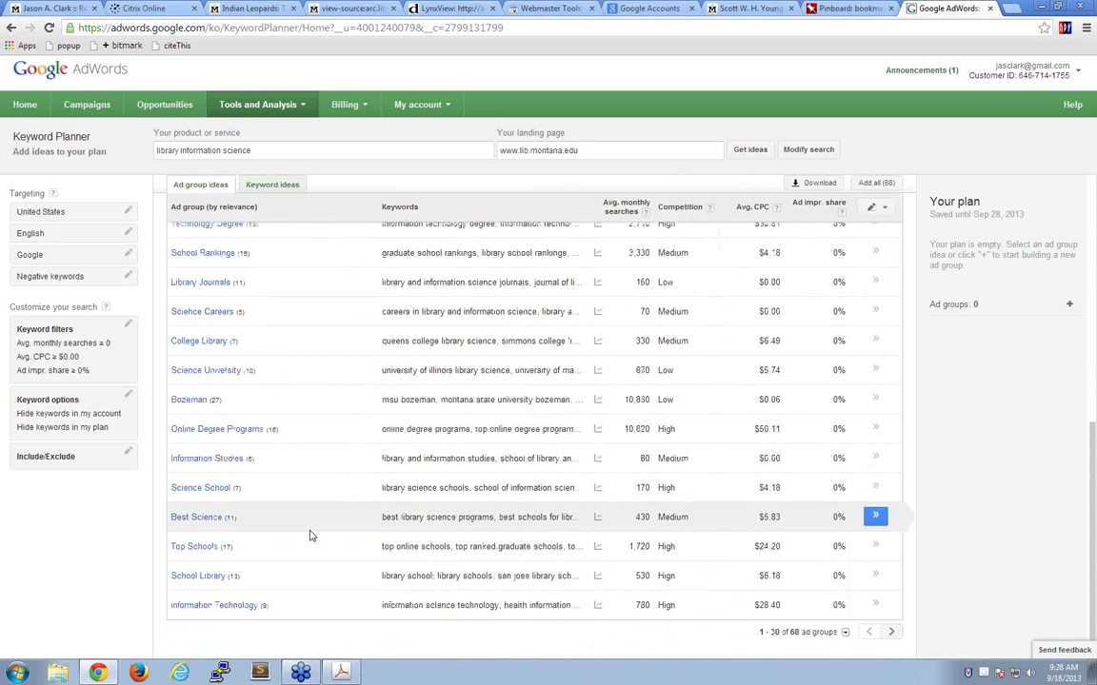
pyautogui.scroll(3, 309, 536)
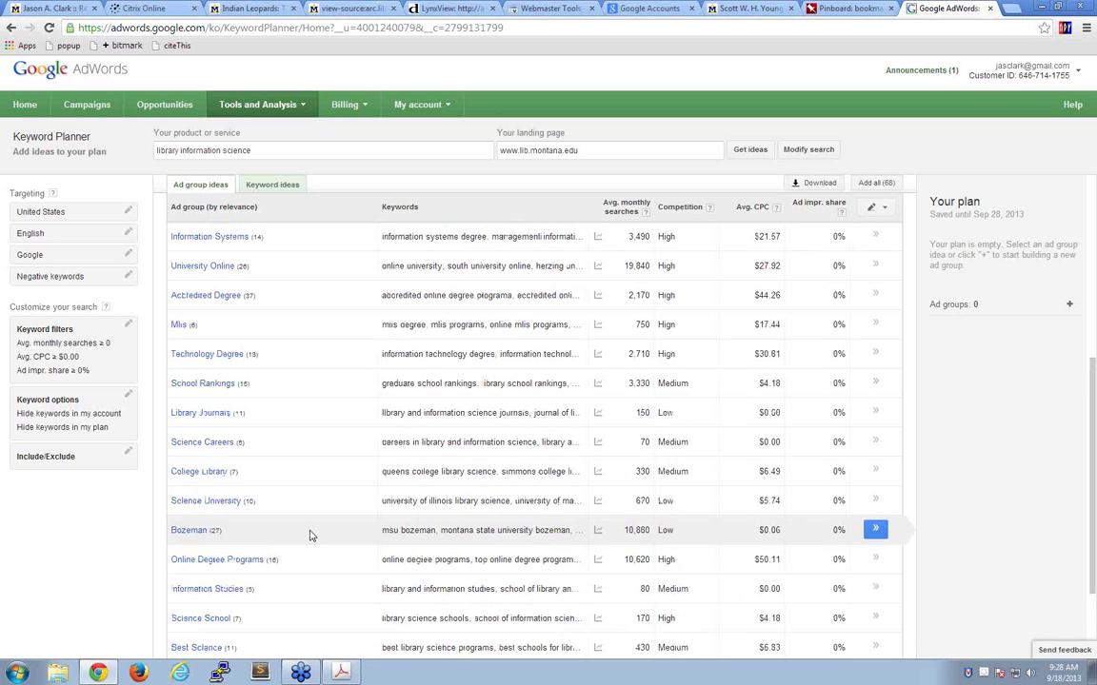
pyautogui.scroll(6, 309, 536)
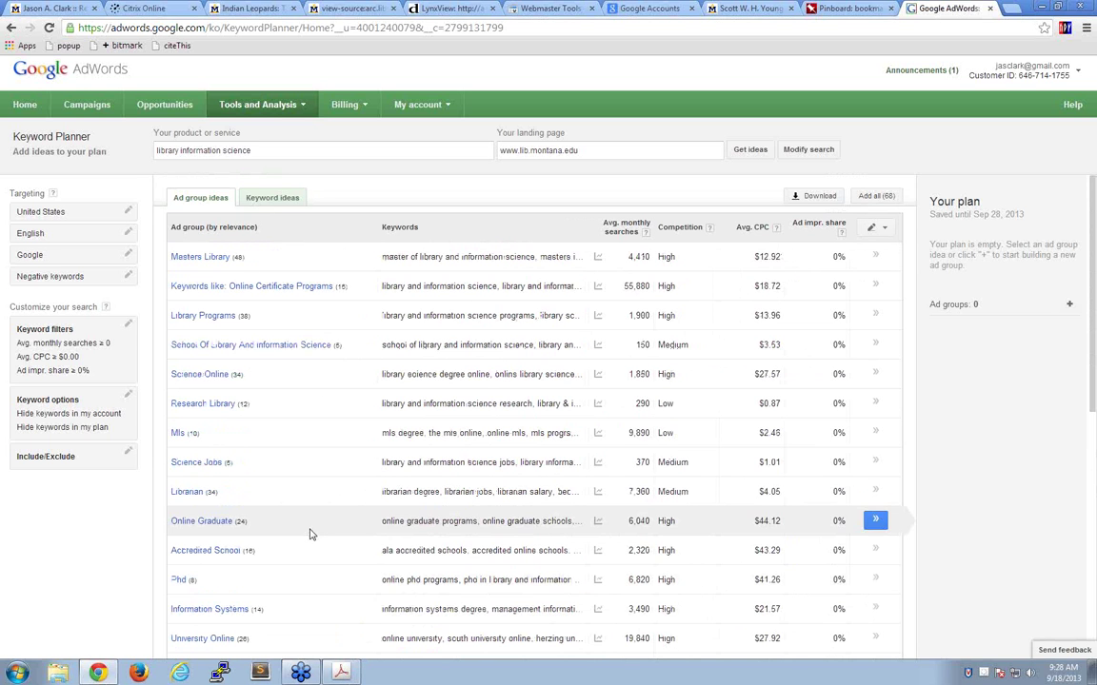
# - Switch to Keyword ideas and scroll through the 101 library information science suggestions
pyautogui.click(270, 198)
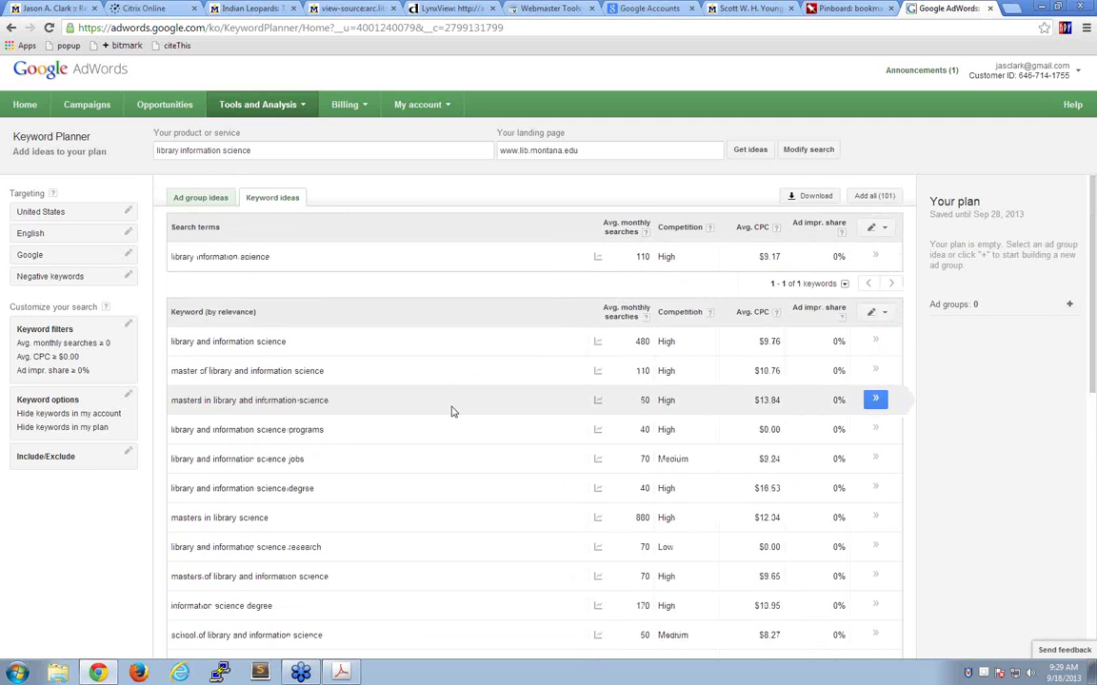
pyautogui.scroll(-3, 452, 412)
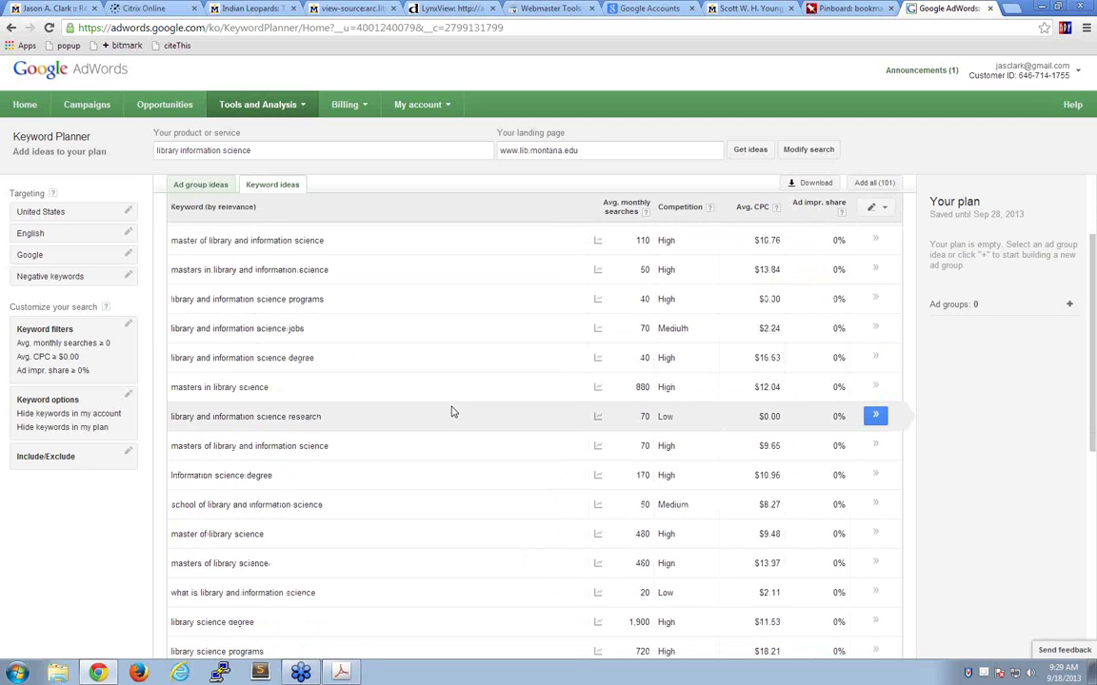
pyautogui.scroll(-3, 452, 411)
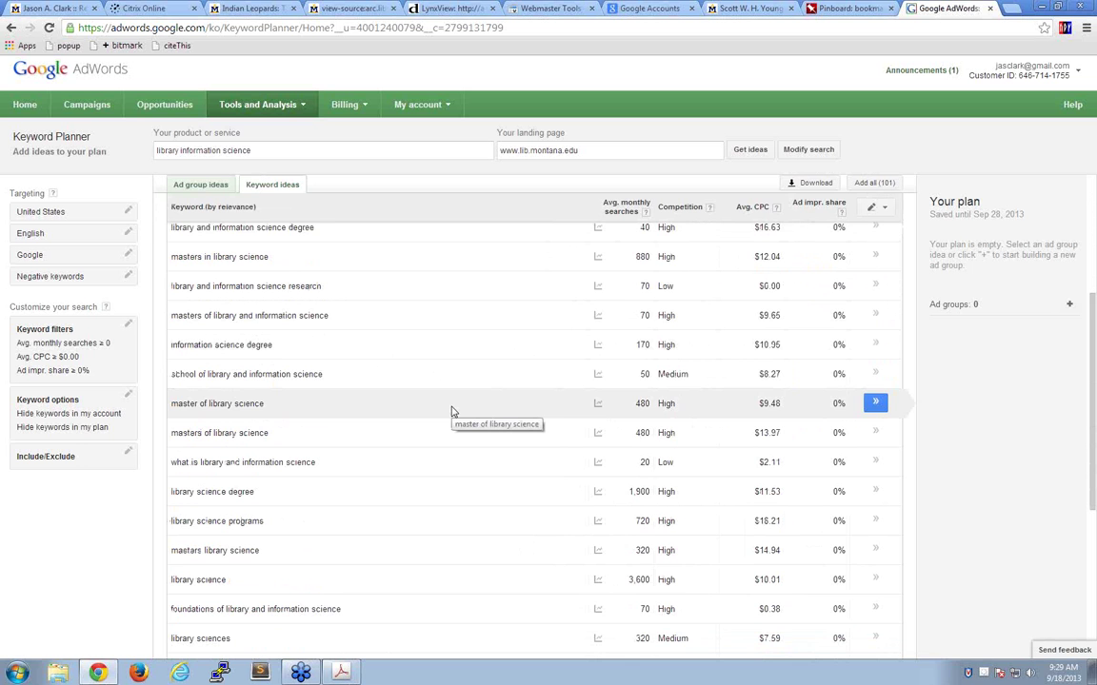
pyautogui.scroll(-8, 452, 411)
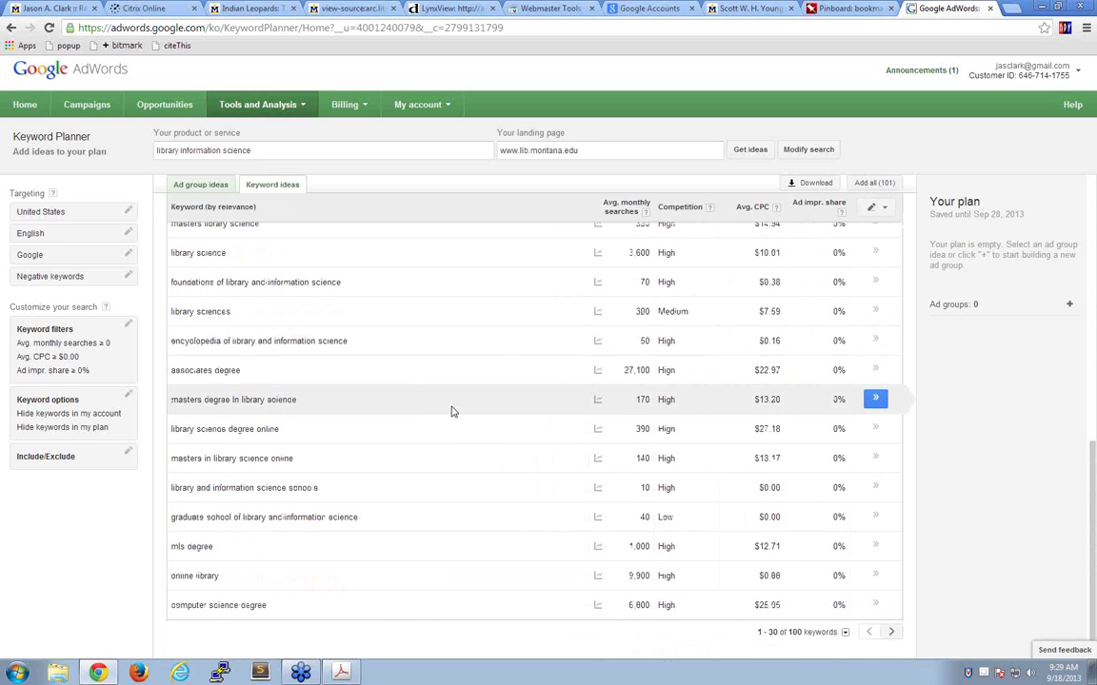
pyautogui.scroll(20, 453, 411)
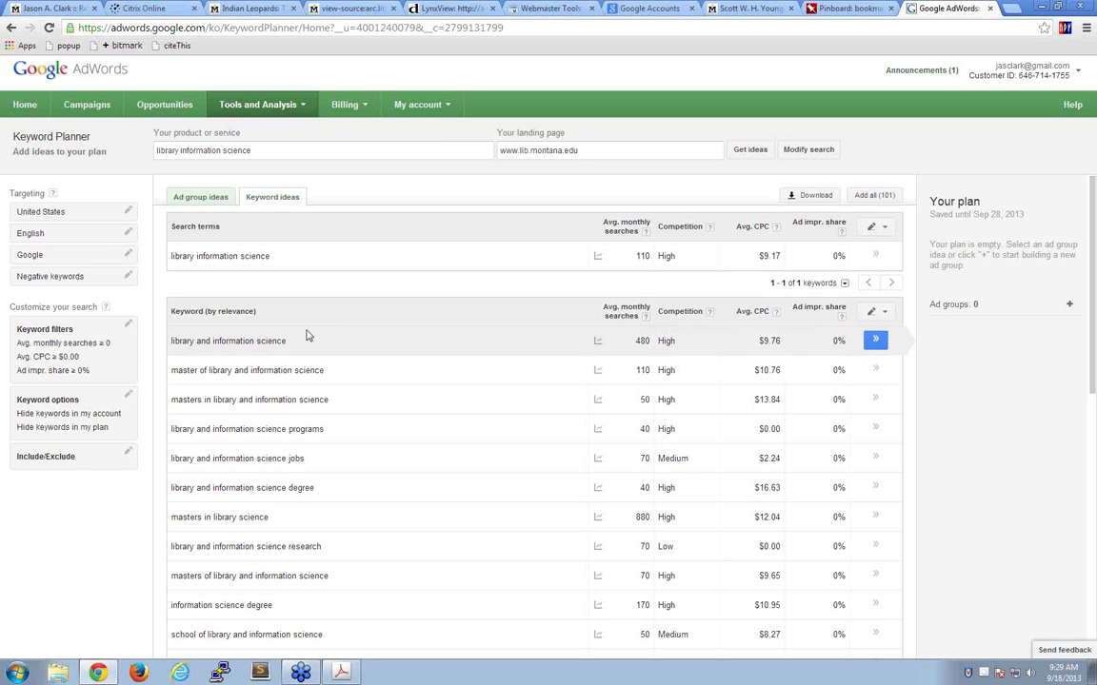
pyautogui.scroll(-3, 351, 461)
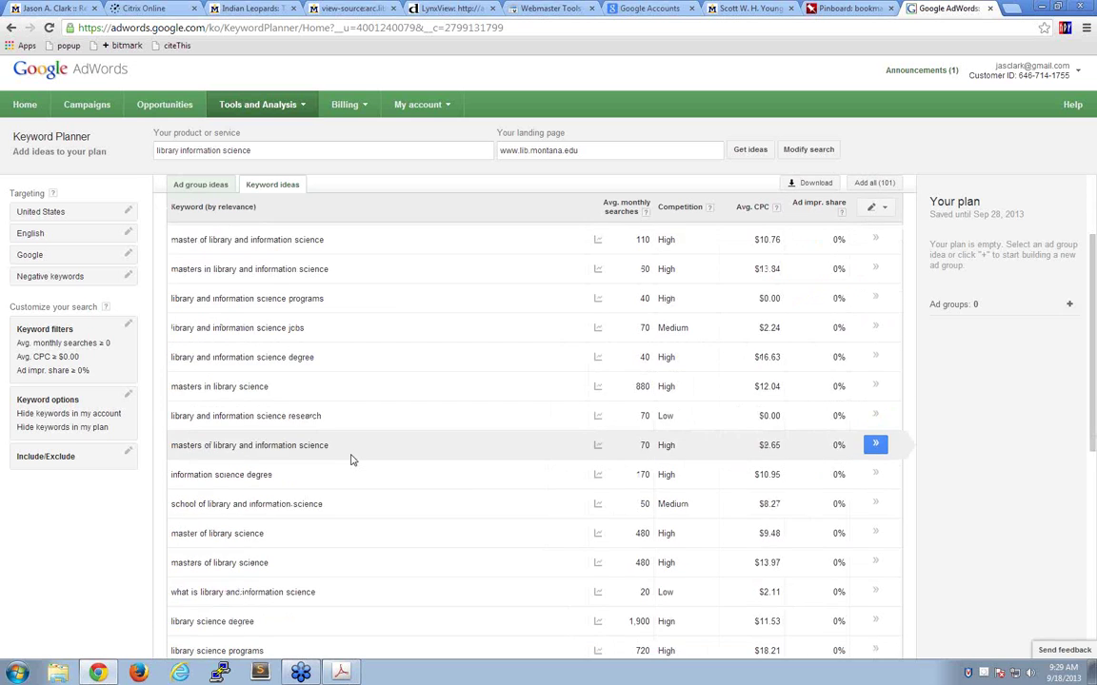
pyautogui.scroll(-7, 351, 461)
pyautogui.scroll(7, 350, 460)
pyautogui.scroll(3, 351, 460)
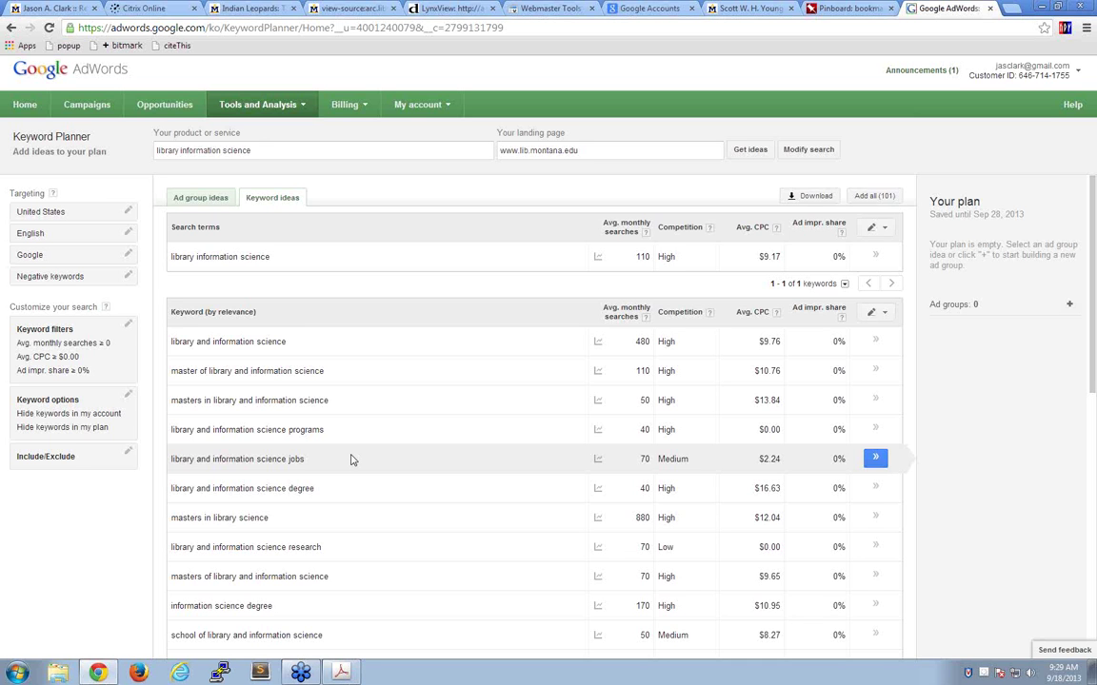
# - Replace the product with 'early child literacy' and show its keyword ideas
pyautogui.doubleClick(237, 150)
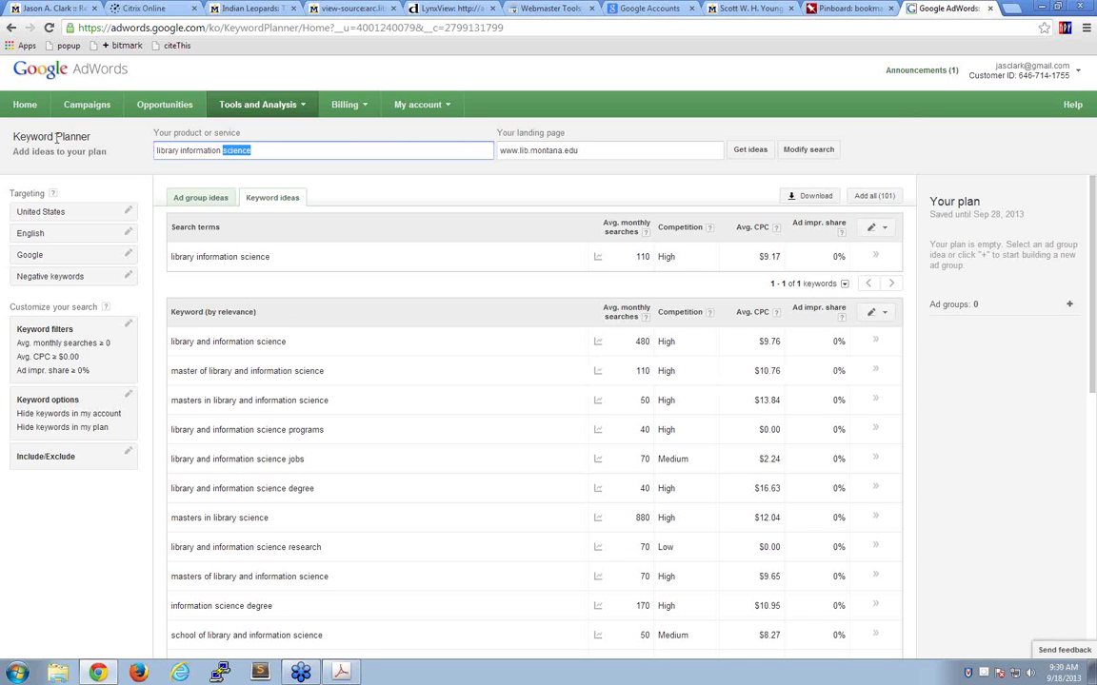
pyautogui.hotkey('ctrl', 'a')
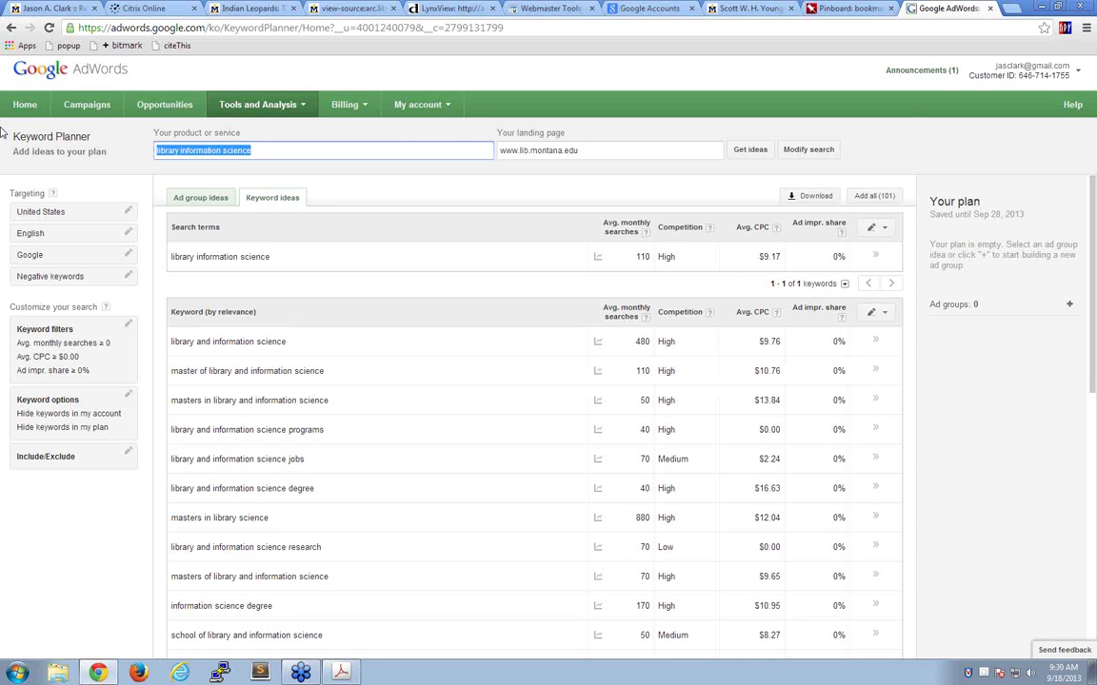
pyautogui.write('early')
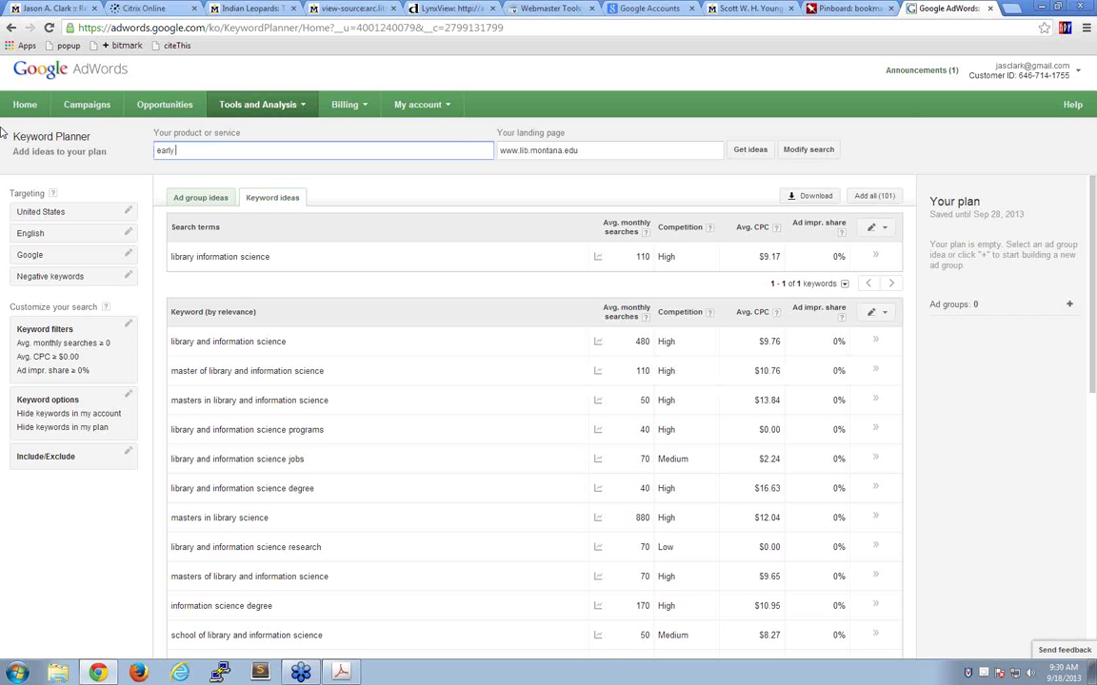
pyautogui.write(' child lit')
pyautogui.write('racy')
pyautogui.press('BackSpace')
pyautogui.press('BackSpace')
pyautogui.press('BackSpace')
pyautogui.write('eracy')
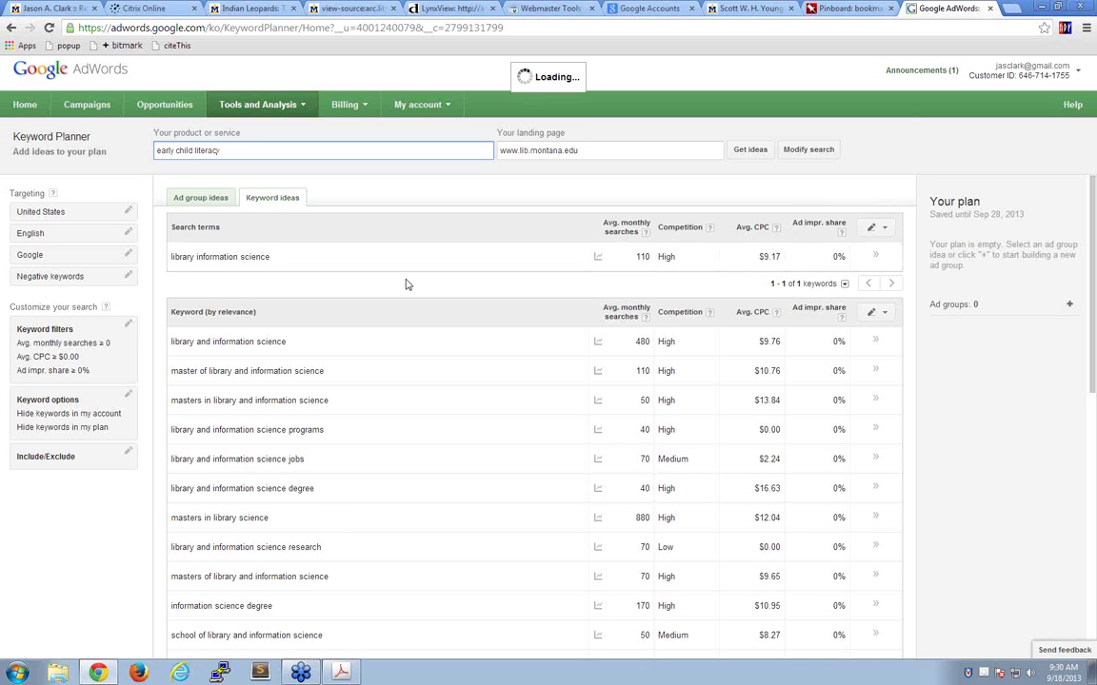
pyautogui.click(268, 194)
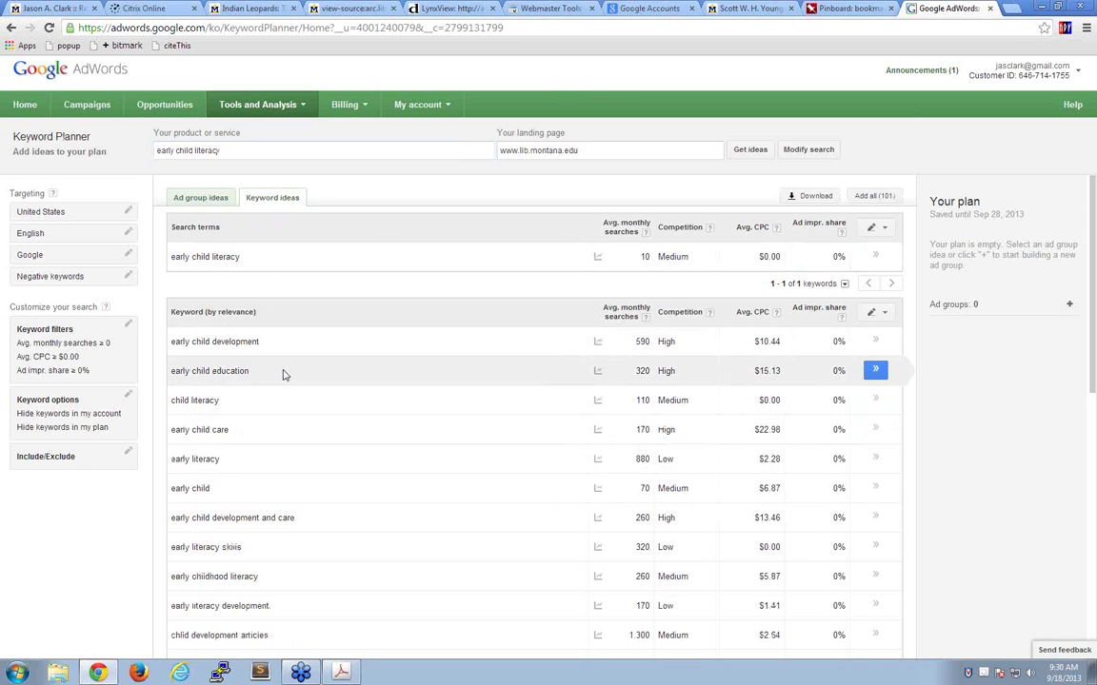
# - Browse the early child literacy ideas, led by 'early child development' at 590 searches
pyautogui.scroll(-3, 283, 374)
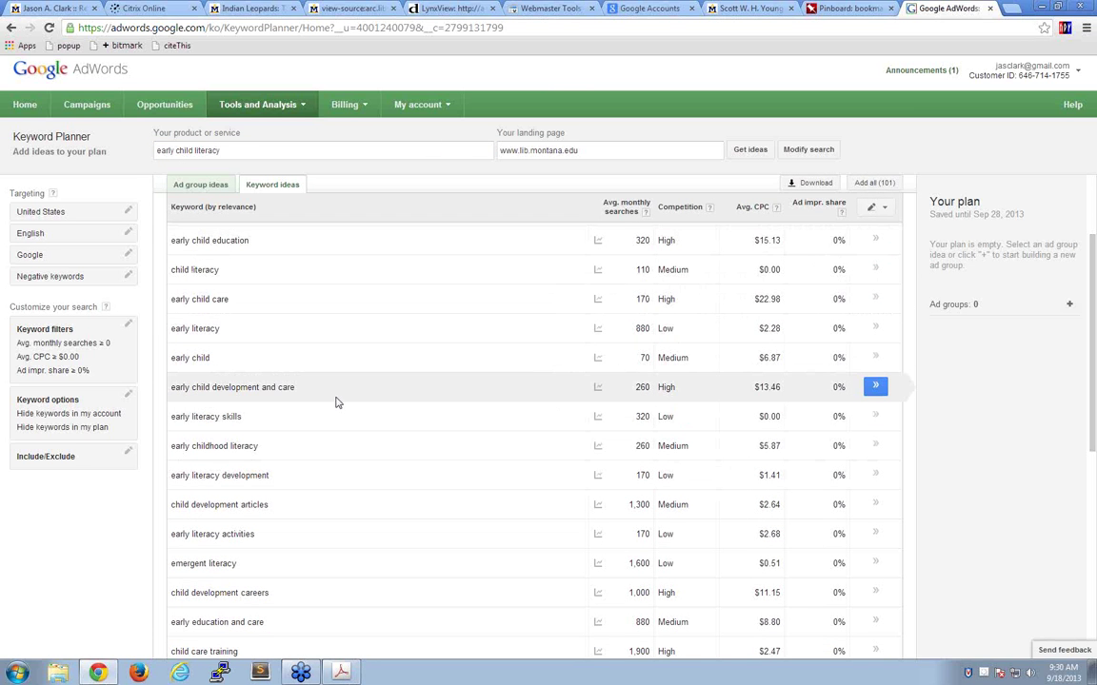
pyautogui.scroll(-6, 335, 403)
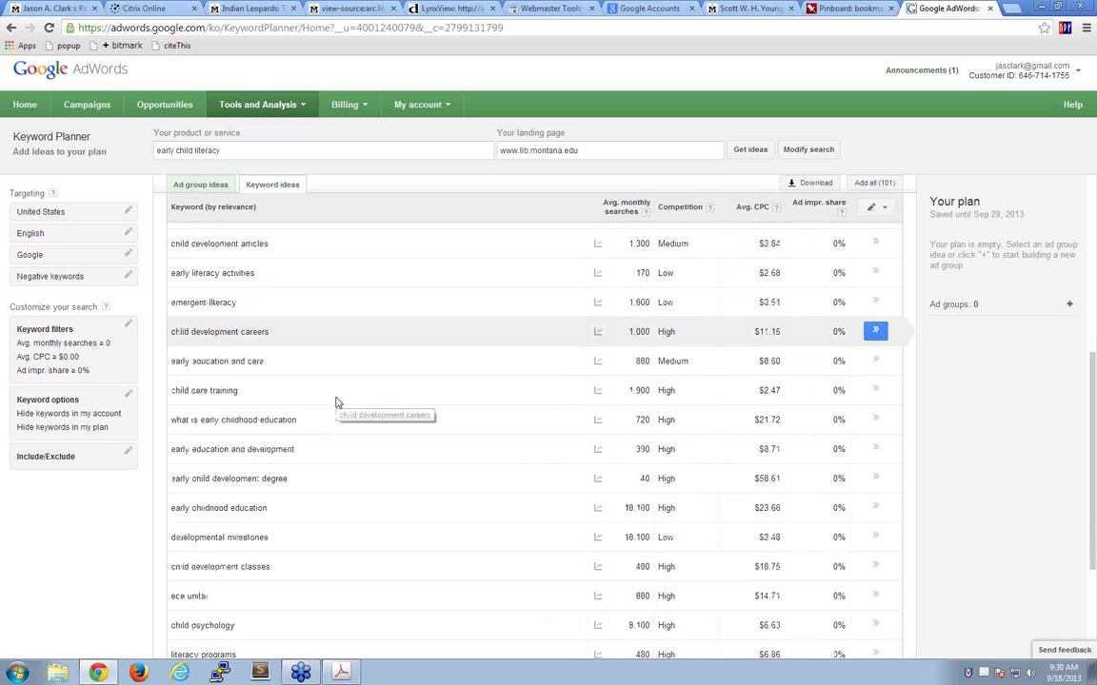
pyautogui.scroll(4, 335, 403)
pyautogui.scroll(3, 335, 403)
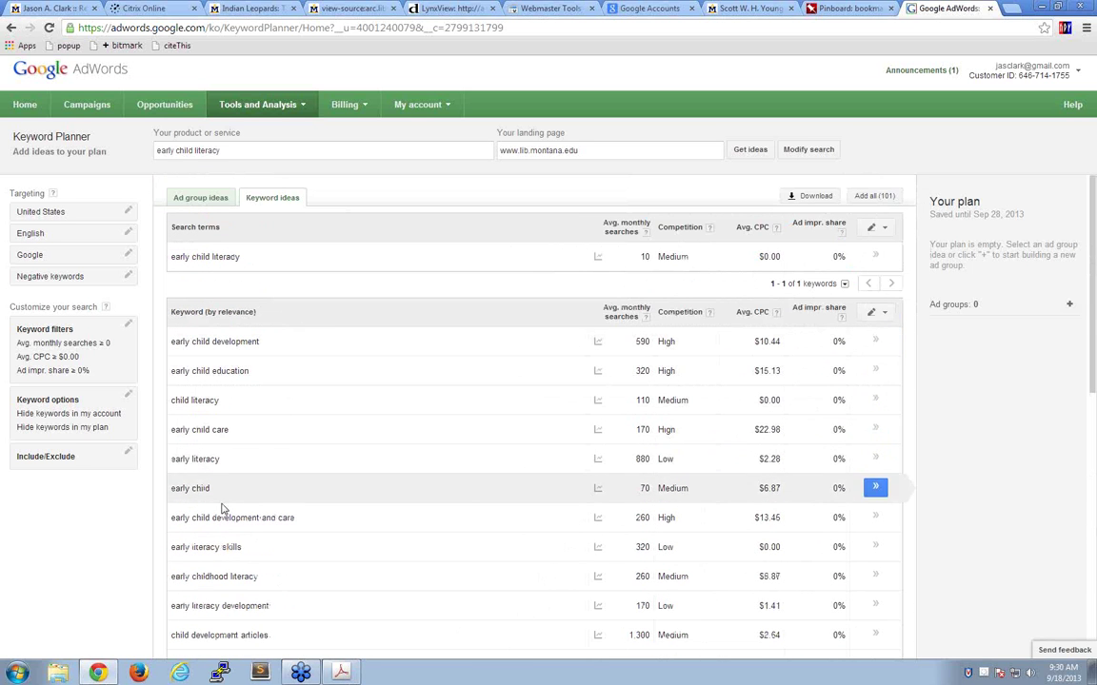
pyautogui.scroll(-3, 355, 590)
pyautogui.scroll(-4, 355, 571)
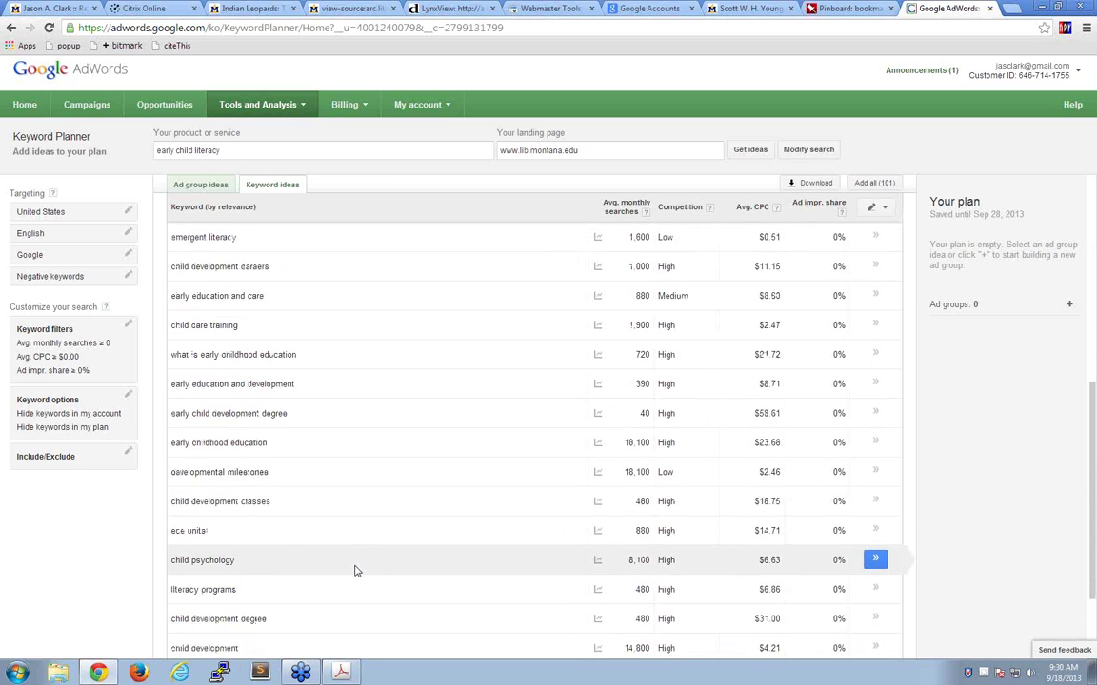
pyautogui.scroll(5, 355, 571)
pyautogui.scroll(1, 355, 571)
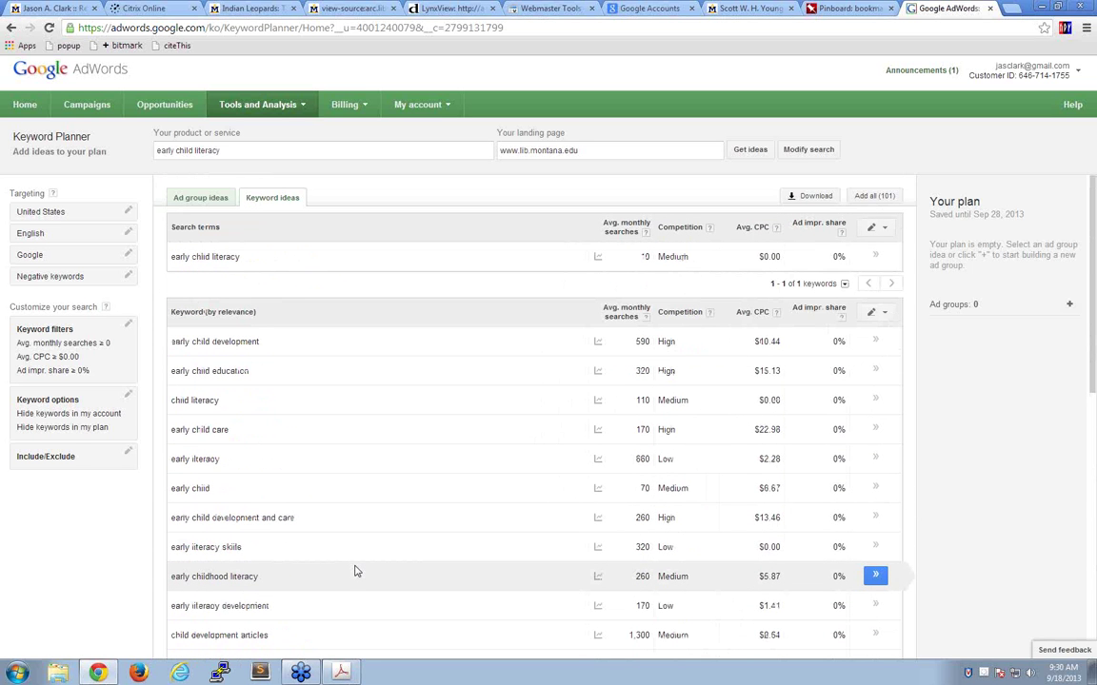
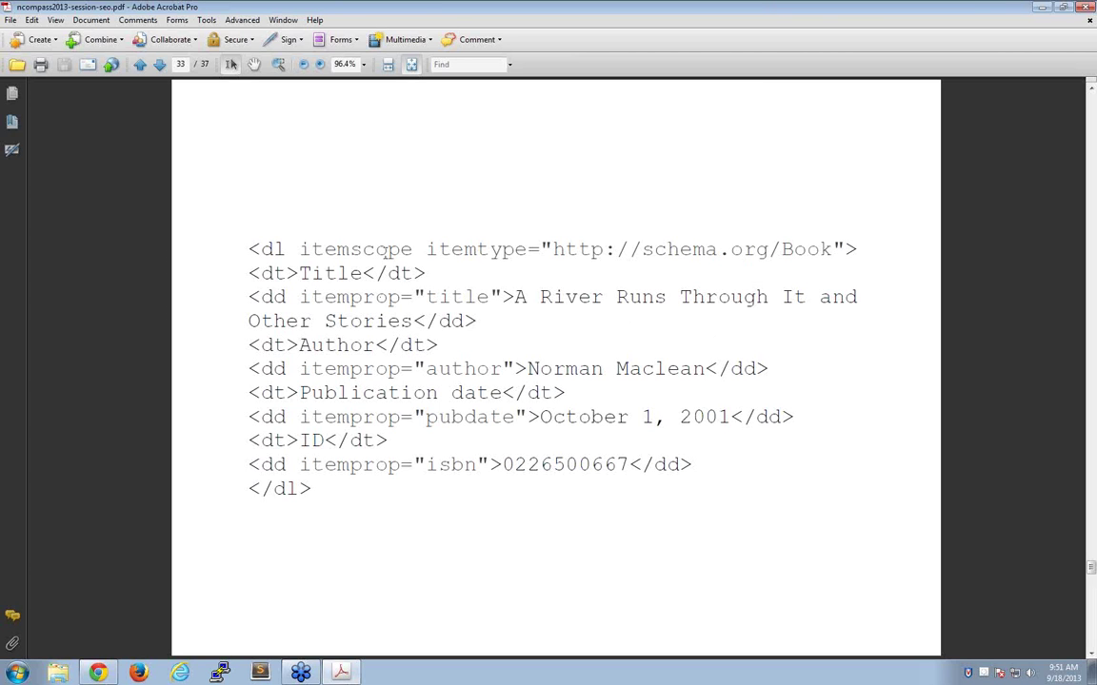
# - Highlight the itemscope Book declaration and the title and author itemprops in the microdata listing
pyautogui.moveTo(303, 249); pyautogui.dragTo(832, 250)
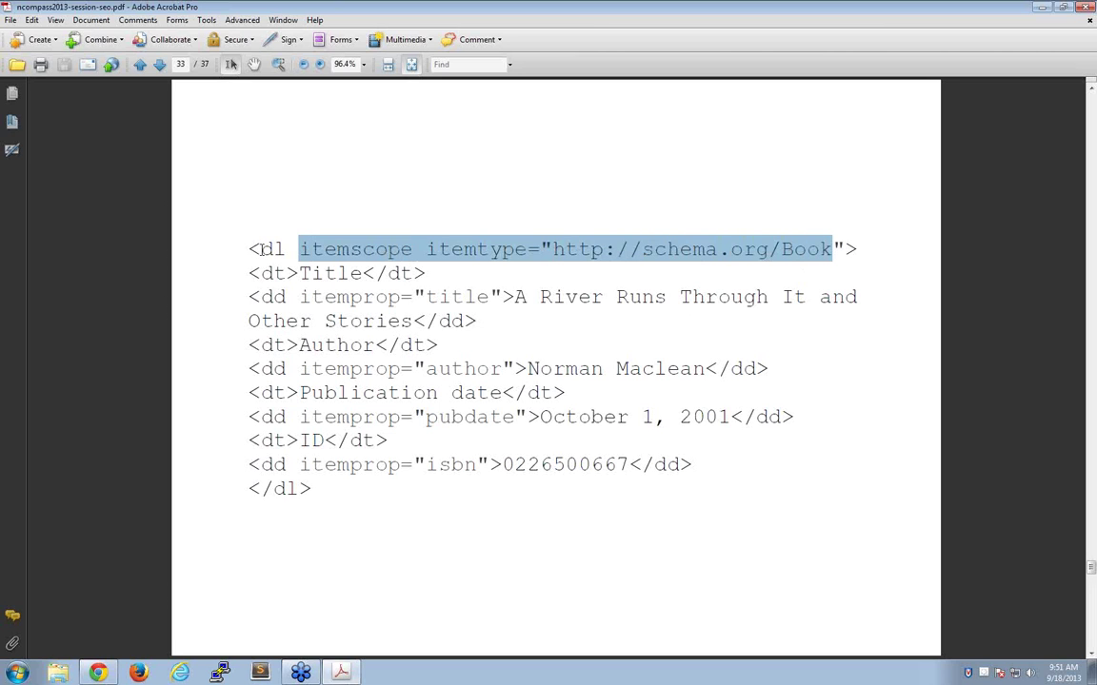
pyautogui.click(328, 295)
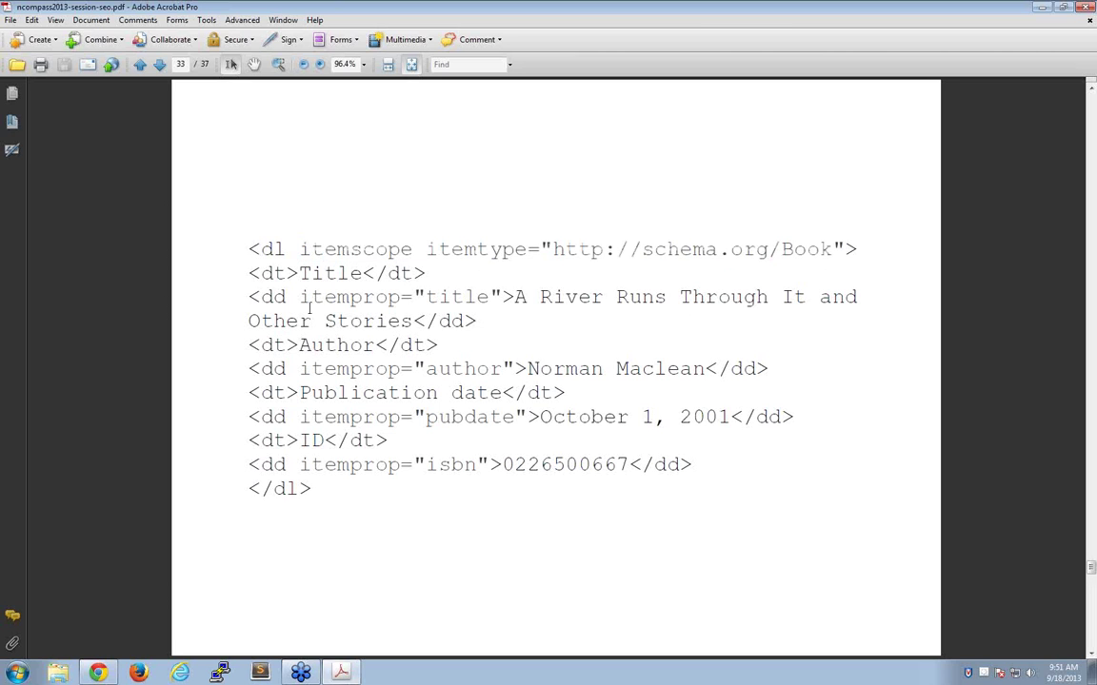
pyautogui.moveTo(301, 297); pyautogui.dragTo(501, 297)
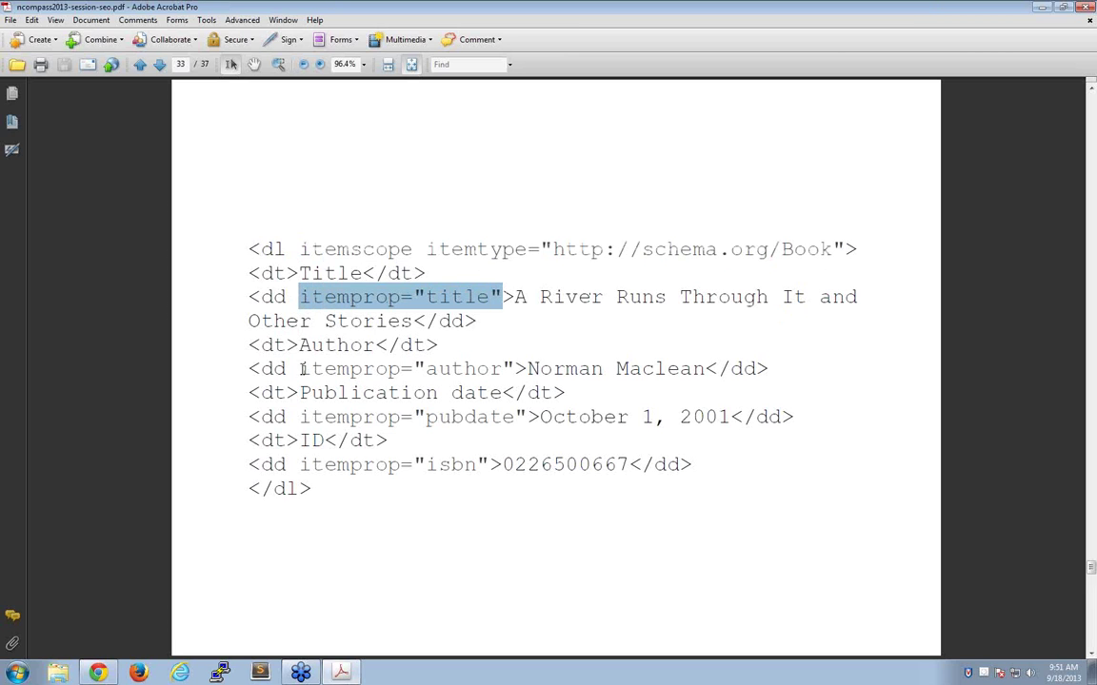
pyautogui.moveTo(300, 369); pyautogui.dragTo(731, 369)
pyautogui.click(550, 354)
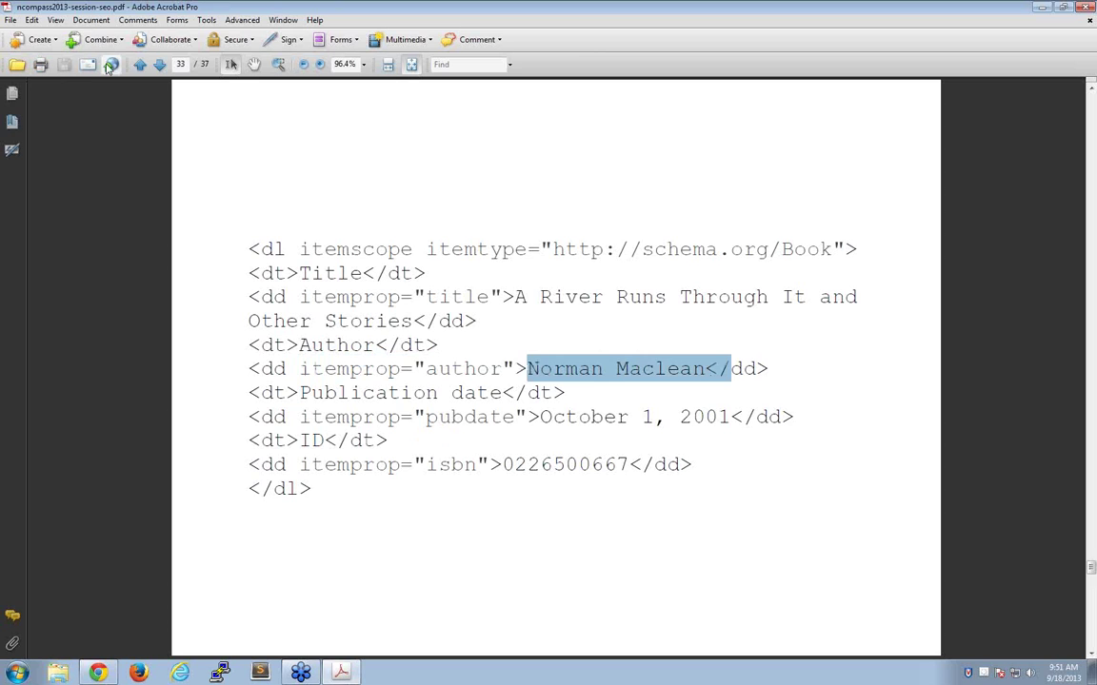
# - Point out the plain listing's bare dd tags, then advance to the Schema.org slide on page 34
pyautogui.click(138, 65)
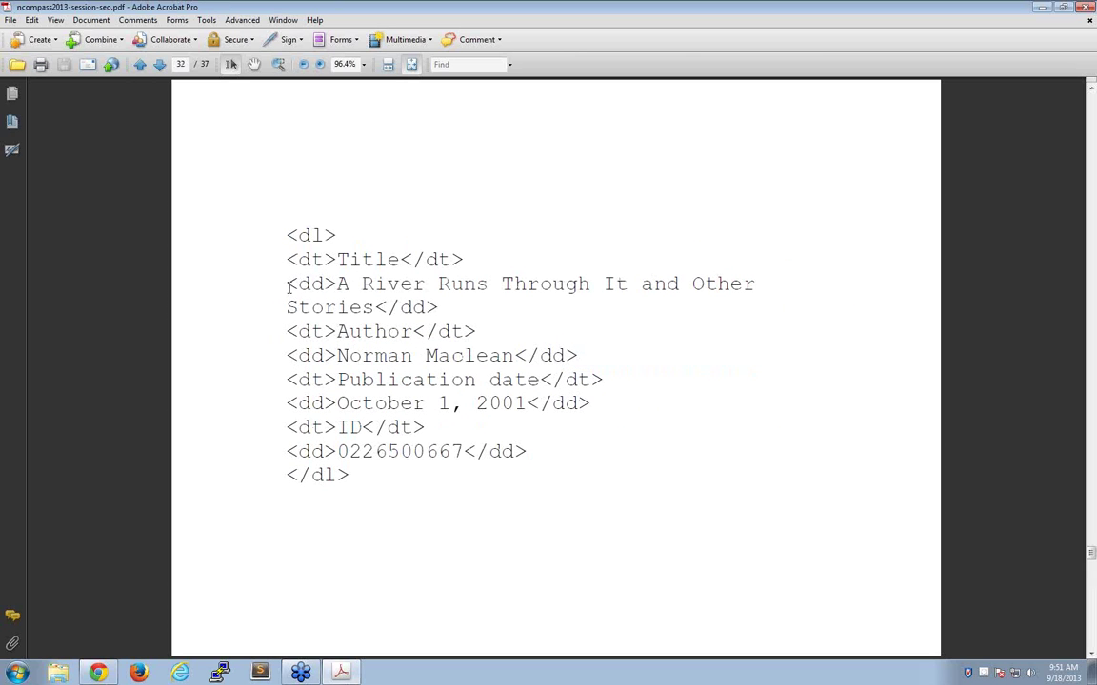
pyautogui.moveTo(287, 283); pyautogui.dragTo(311, 284)
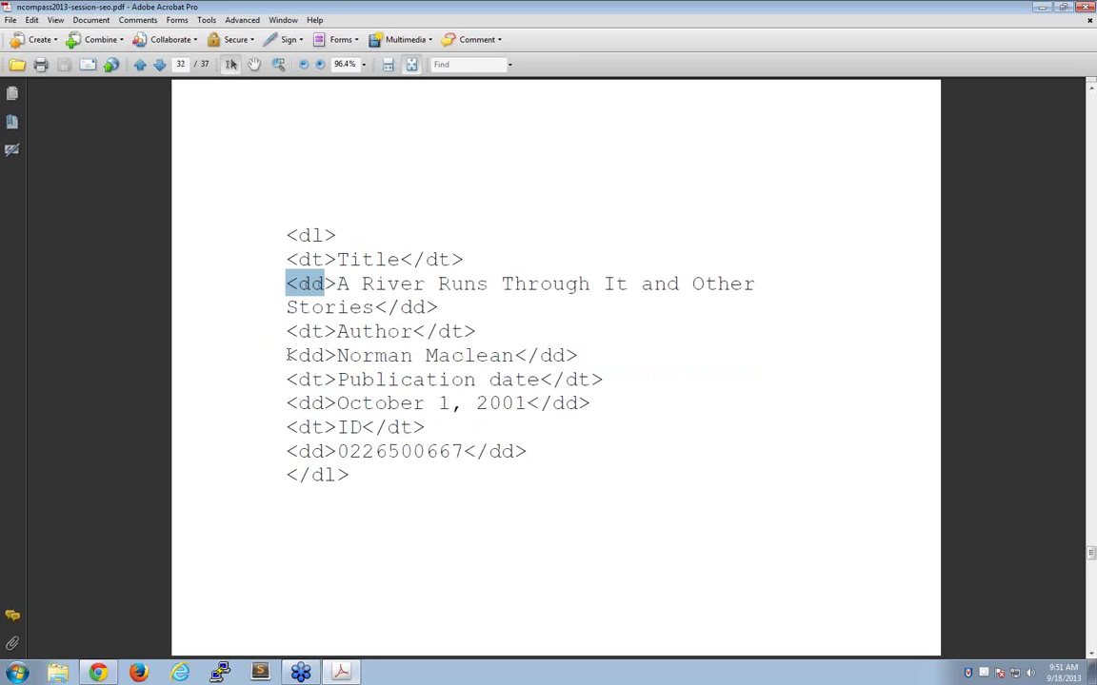
pyautogui.moveTo(298, 355); pyautogui.dragTo(324, 355)
pyautogui.moveTo(285, 451); pyautogui.dragTo(333, 450)
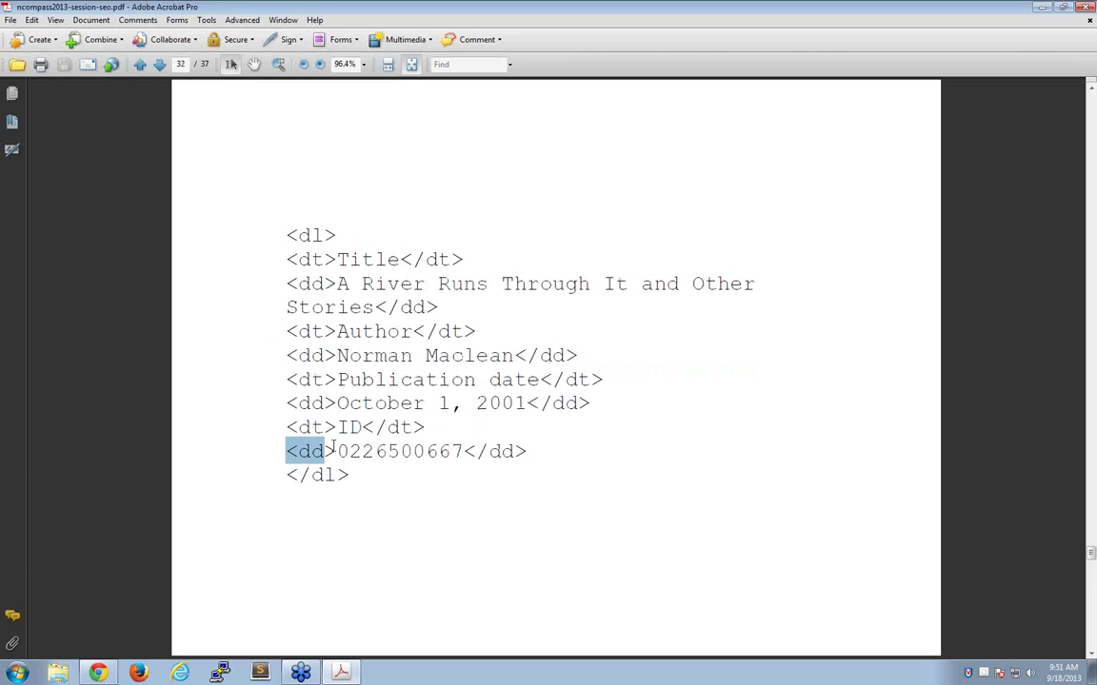
pyautogui.click(159, 65)
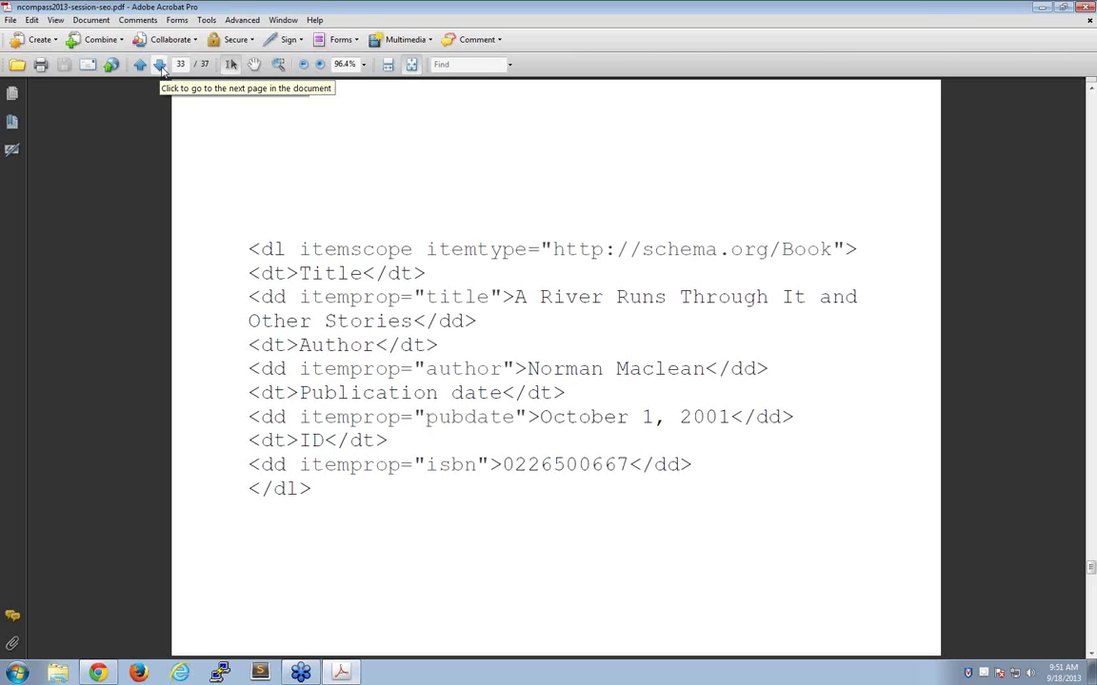
pyautogui.click(160, 66)
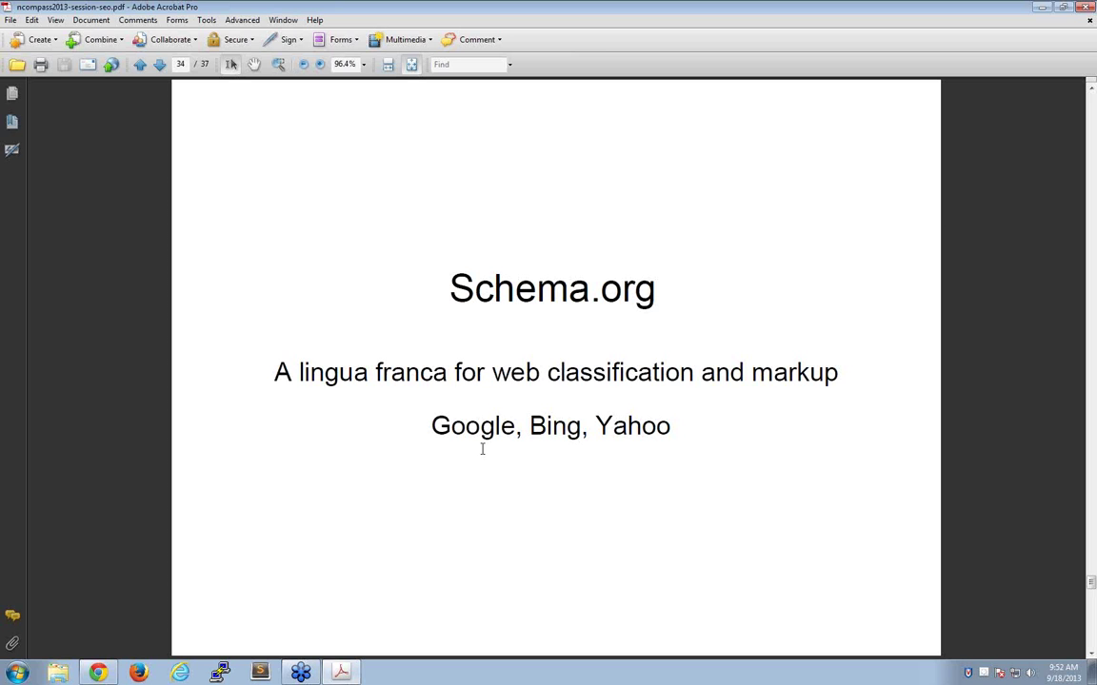
# - From Chrome's Indian Leopards tab, search Google for 'structured data testing tool' in a new tab
pyautogui.click(97, 673)
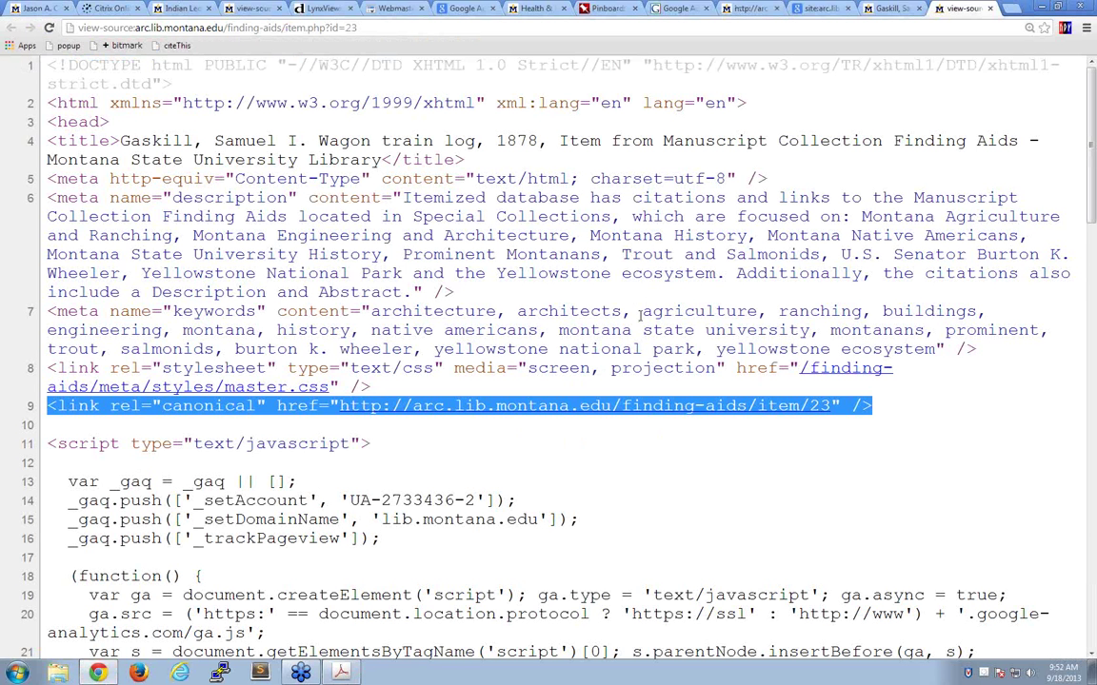
pyautogui.click(176, 10)
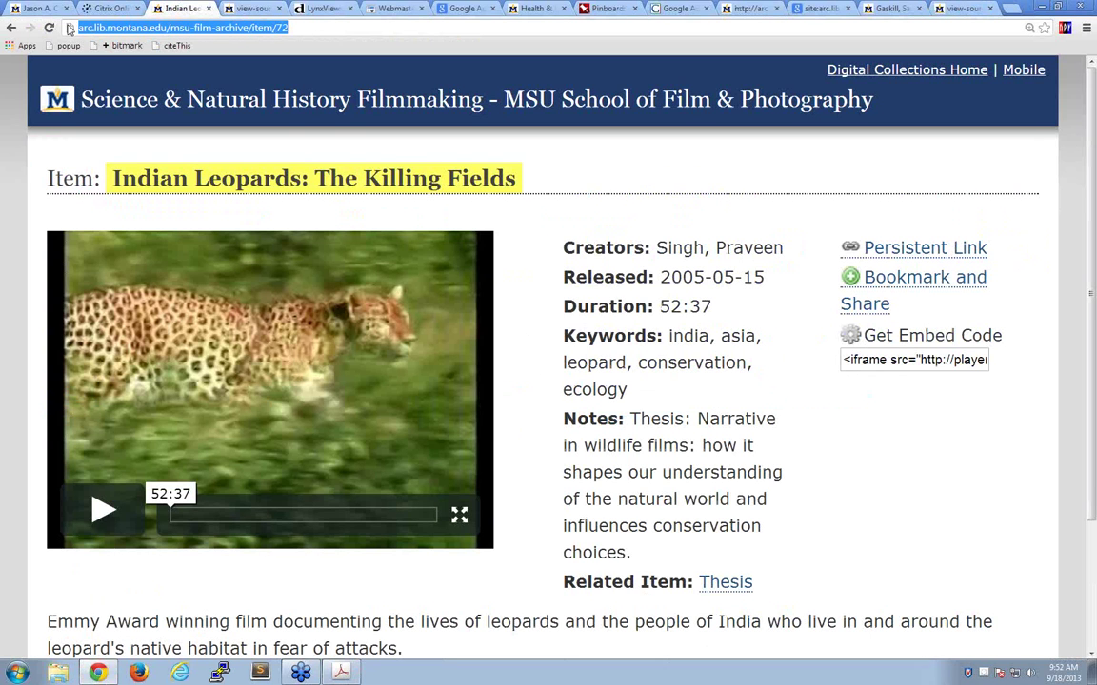
pyautogui.click(1010, 10)
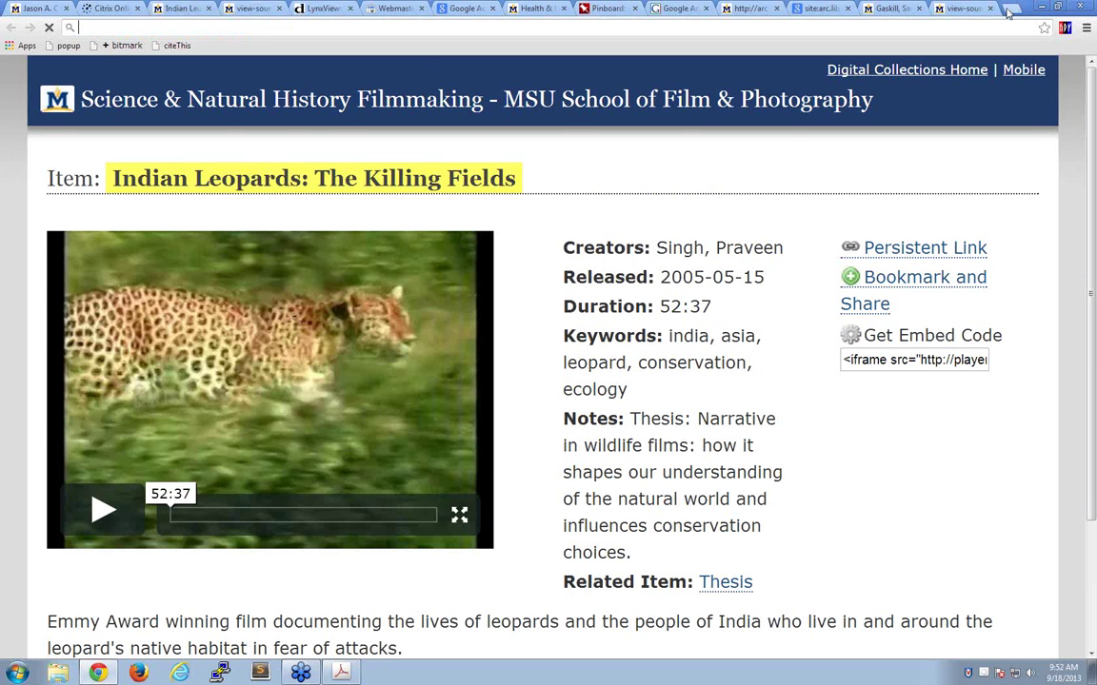
pyautogui.write('s')
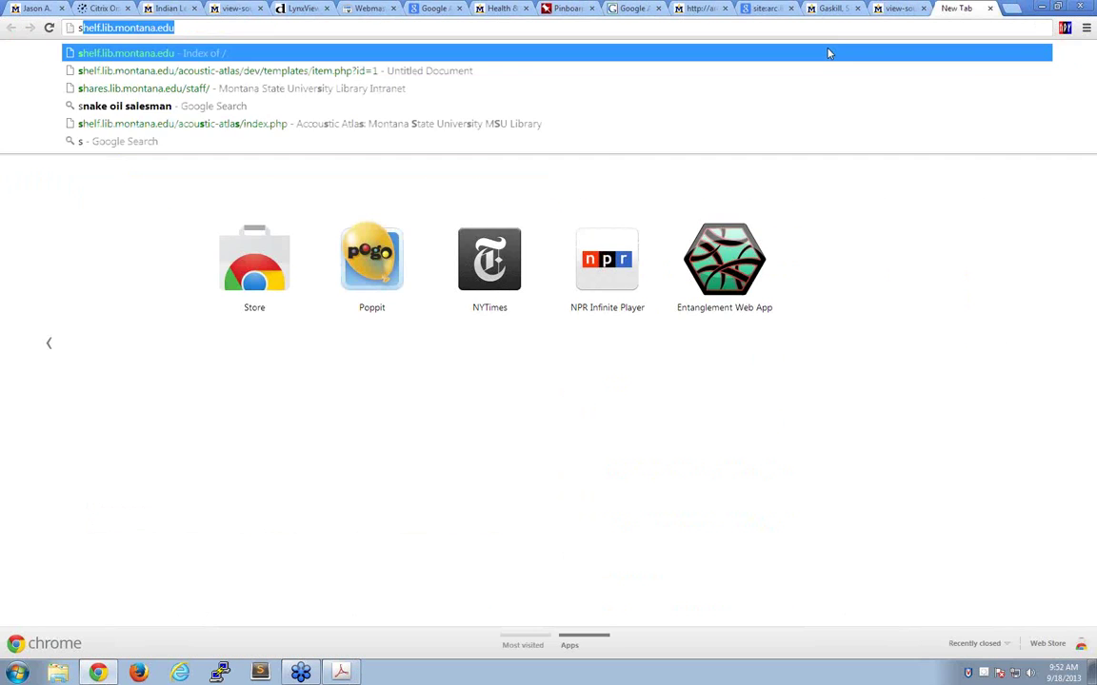
pyautogui.write('tructured ')
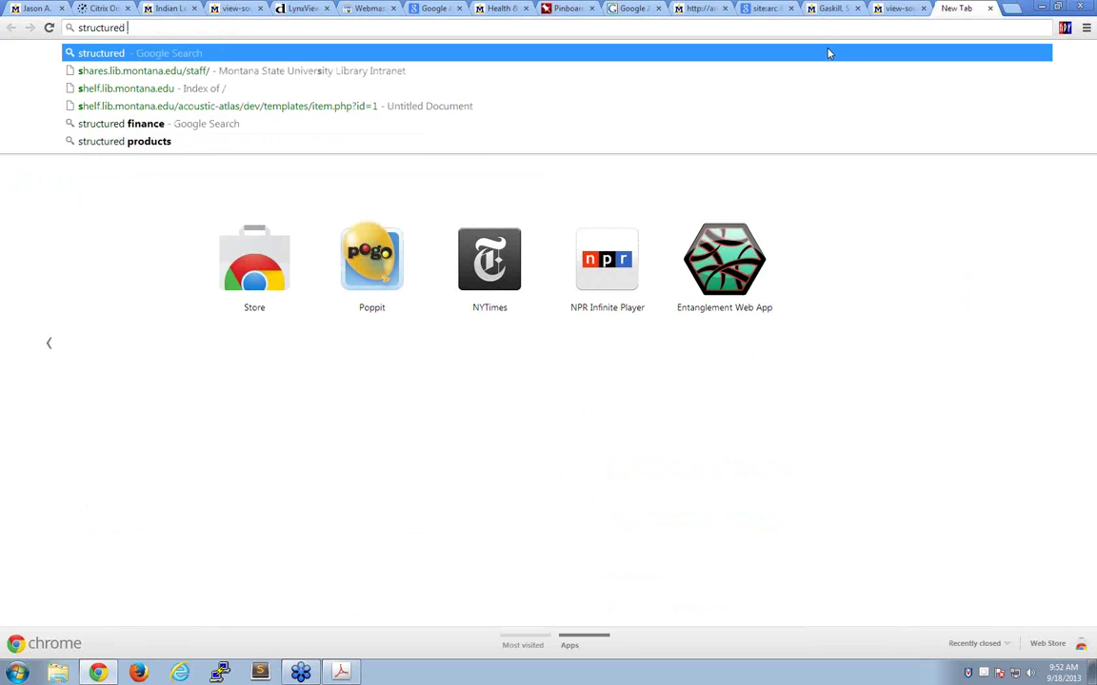
pyautogui.write('data ')
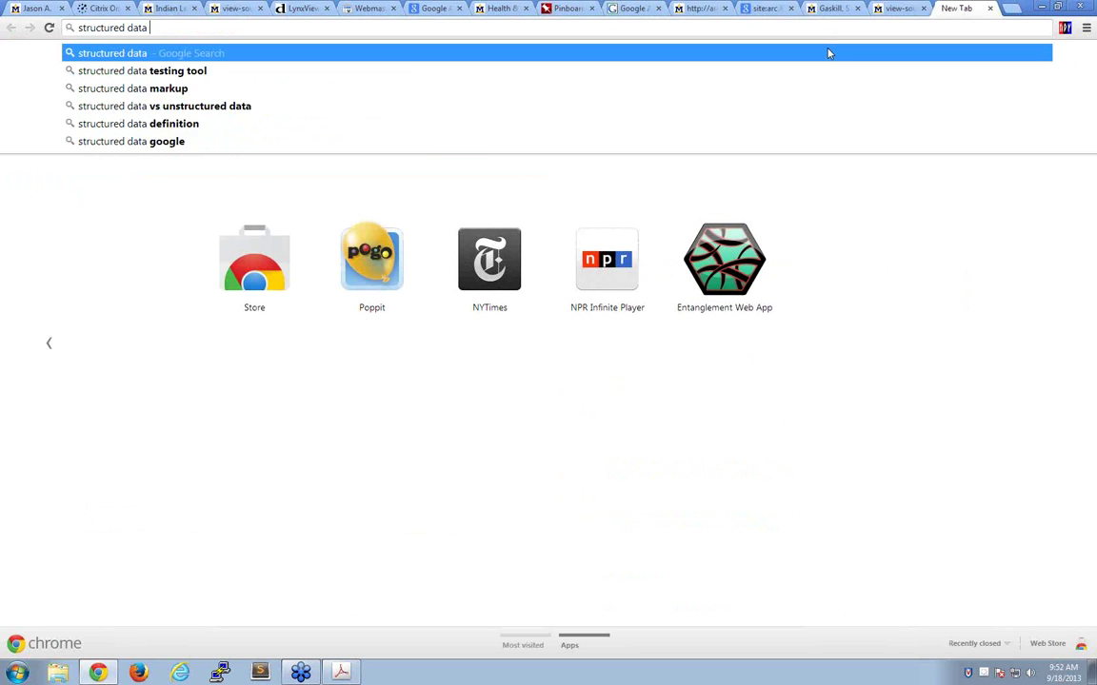
pyautogui.write('testing tool')
pyautogui.press('Return')
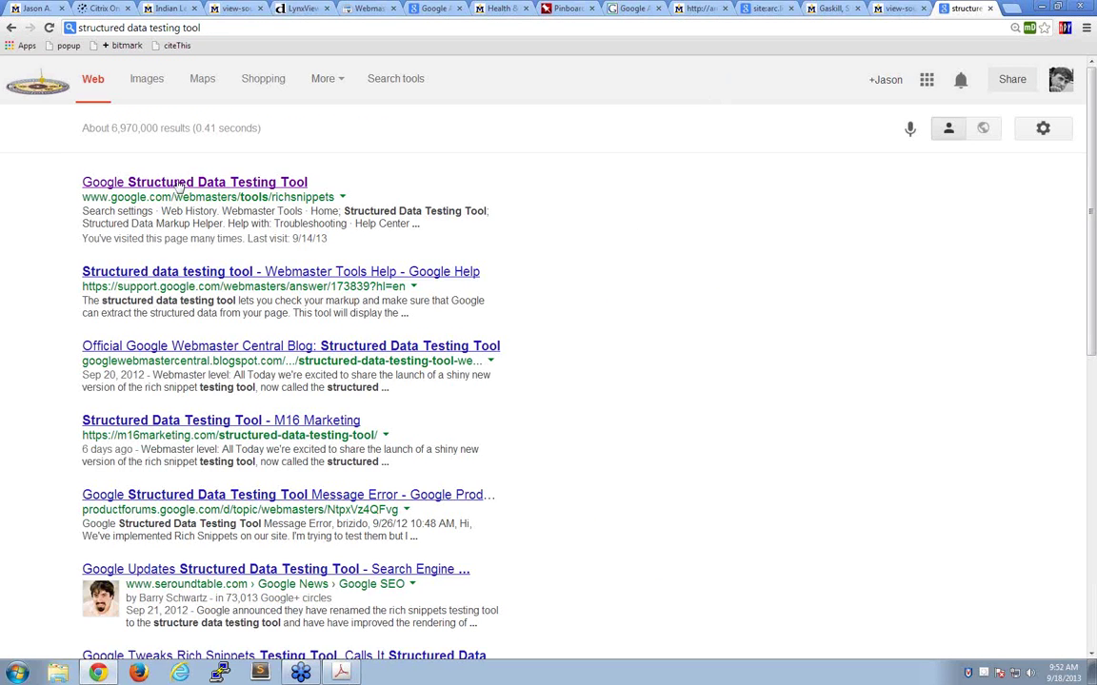
# - Run Google's Structured Data Testing Tool on the pasted Indian Leopards page address
pyautogui.click(204, 181)
pyautogui.click(369, 289)
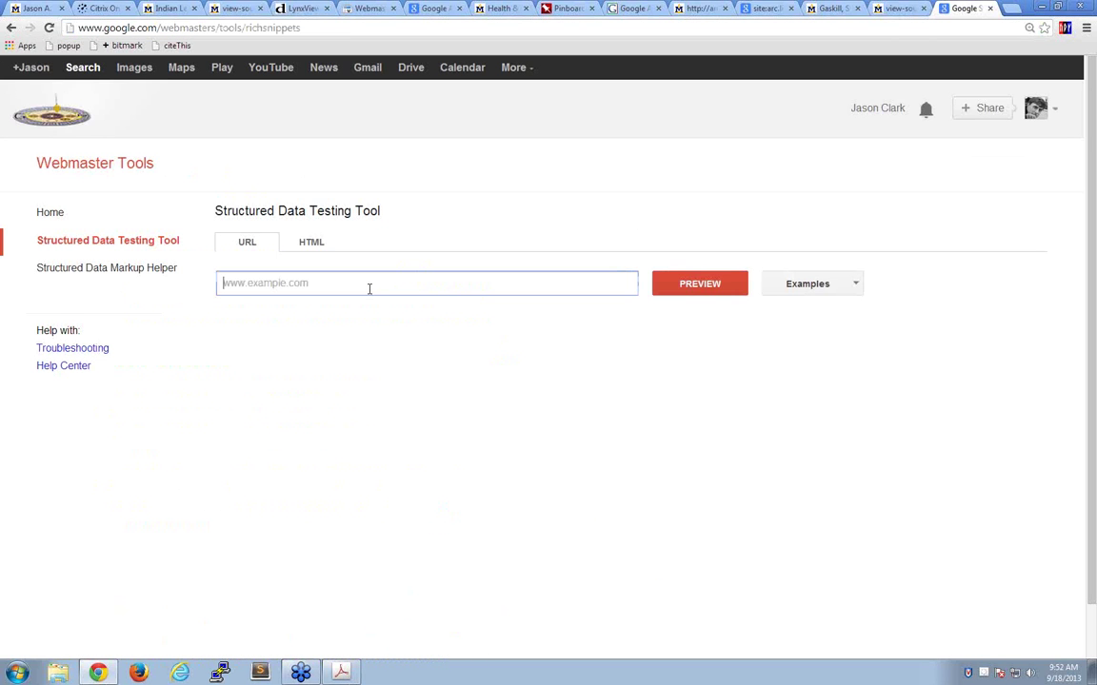
pyautogui.write('http://arc.lib.montana.edu/msu-film-archive/item/72')
pyautogui.press('Return')
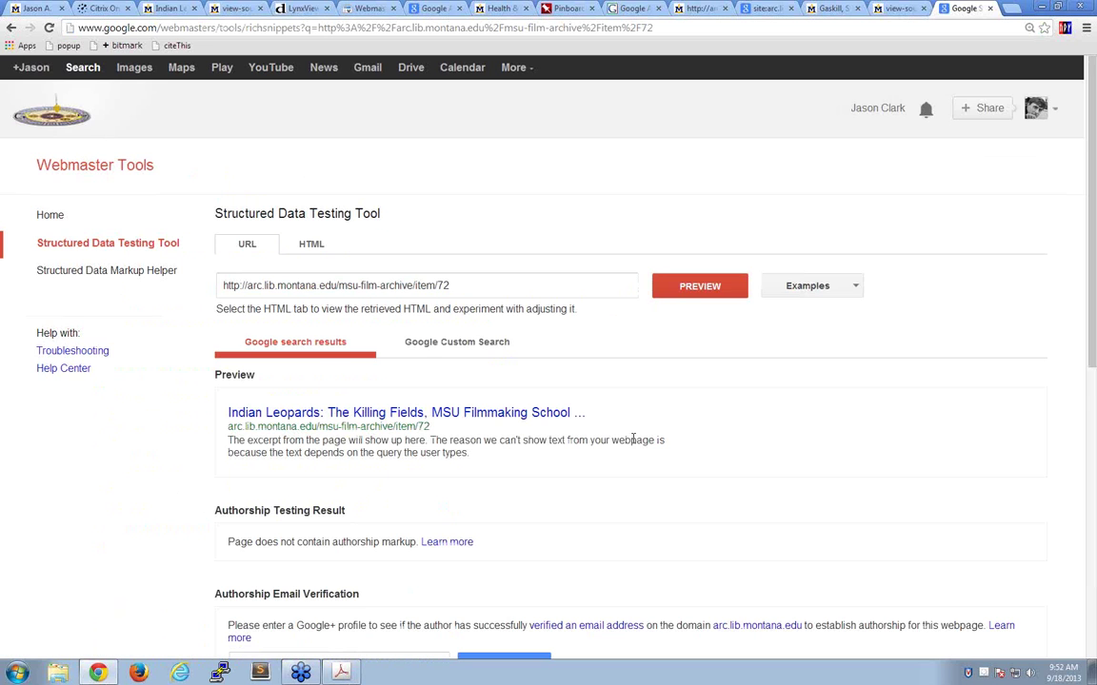
pyautogui.scroll(-4, 633, 440)
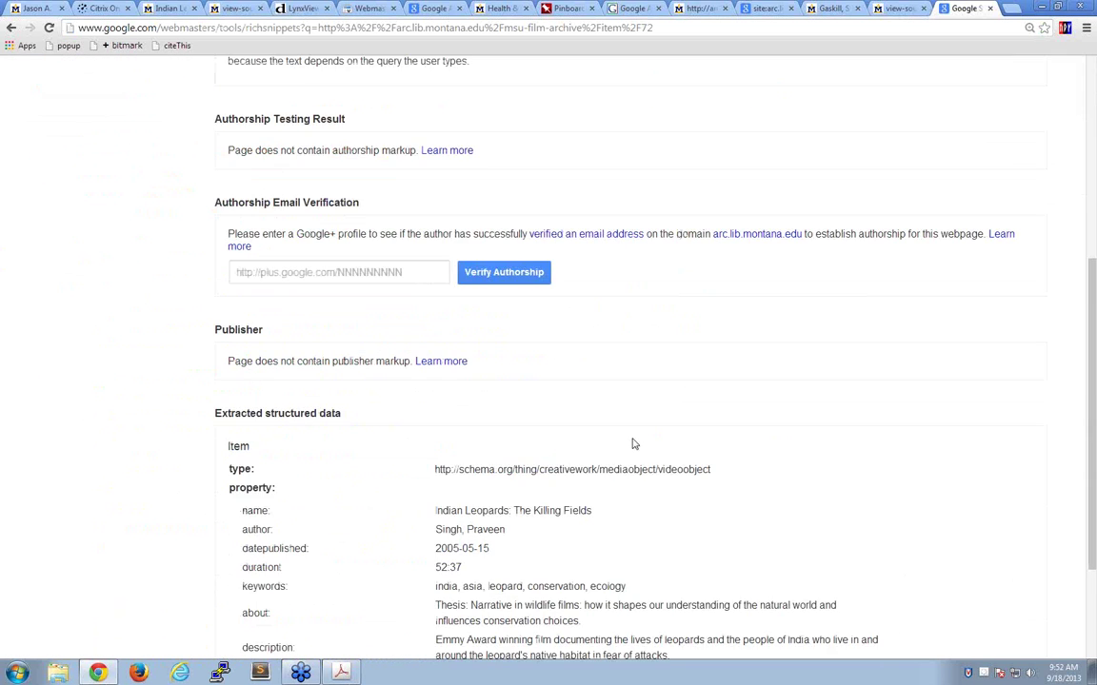
pyautogui.scroll(3, 633, 441)
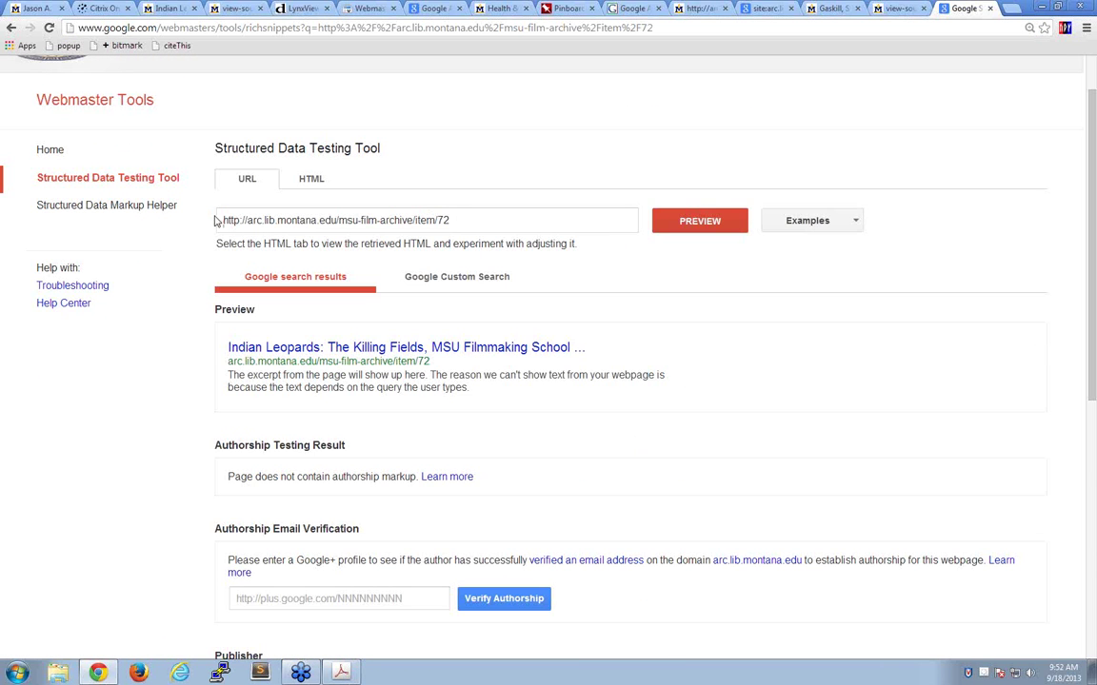
# - Review the extracted structured data and highlight the VideoObject type URL
pyautogui.moveTo(225, 220); pyautogui.dragTo(449, 220)
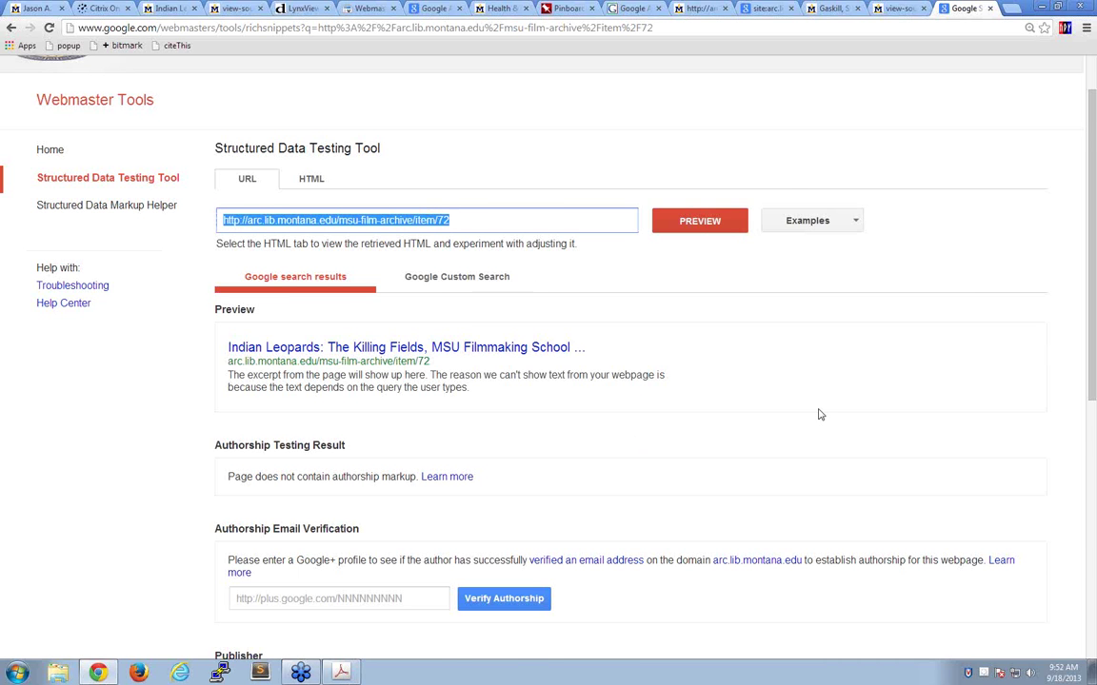
pyautogui.scroll(1, 502, 362)
pyautogui.scroll(-2, 627, 411)
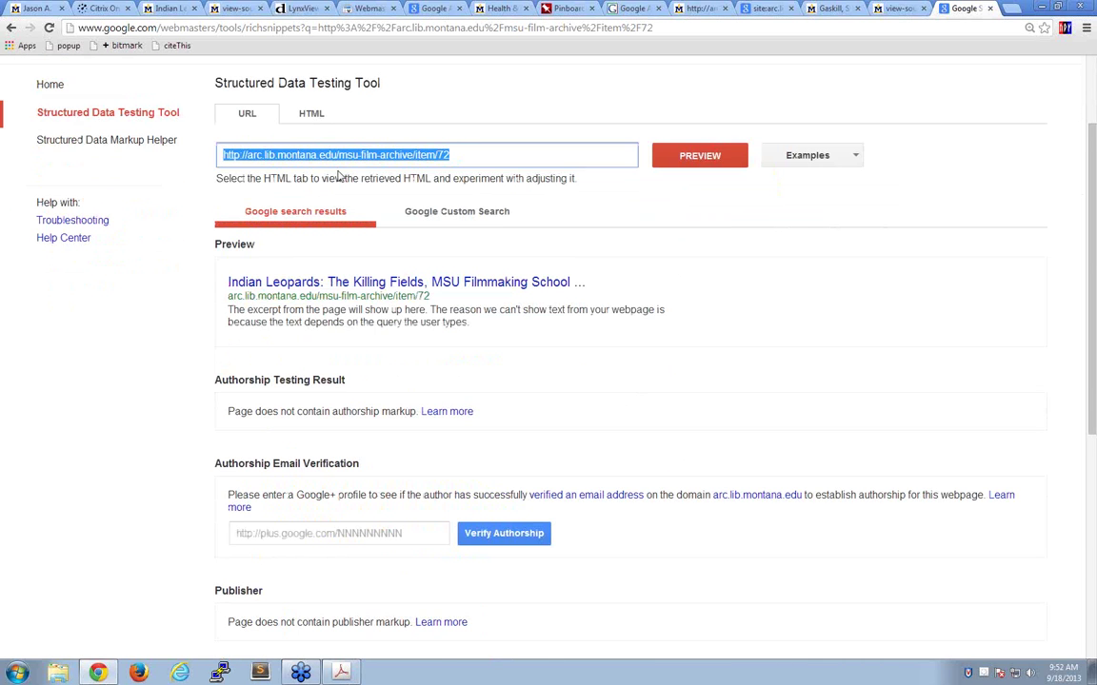
pyautogui.scroll(-5, 655, 350)
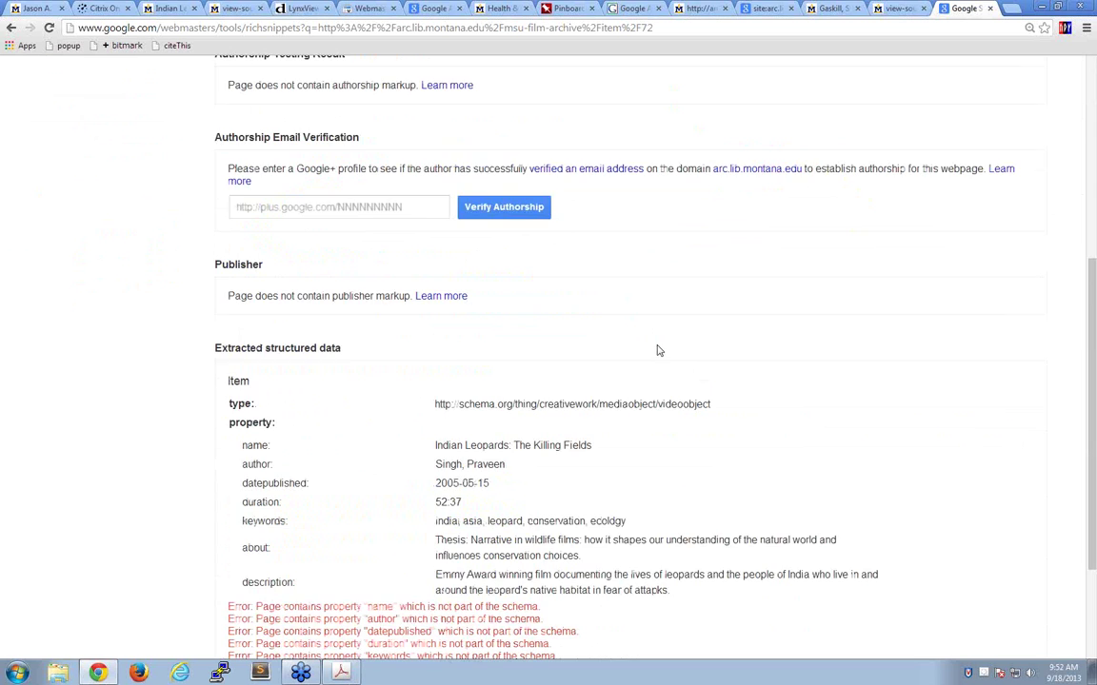
pyautogui.scroll(-2, 657, 350)
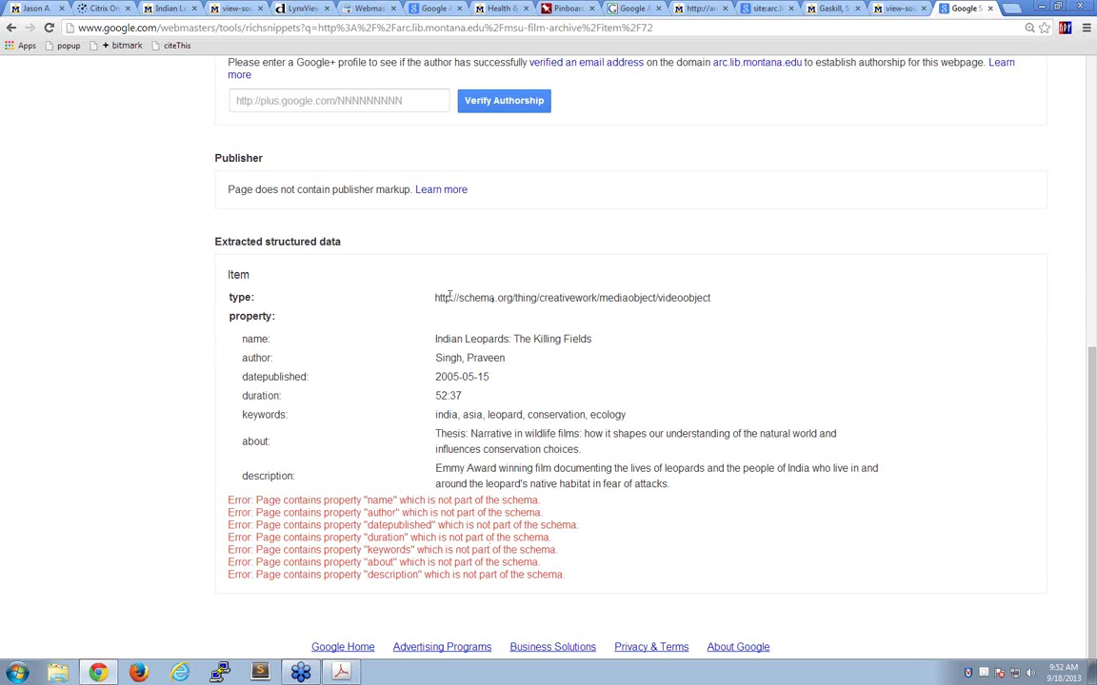
pyautogui.moveTo(435, 298); pyautogui.dragTo(725, 294)
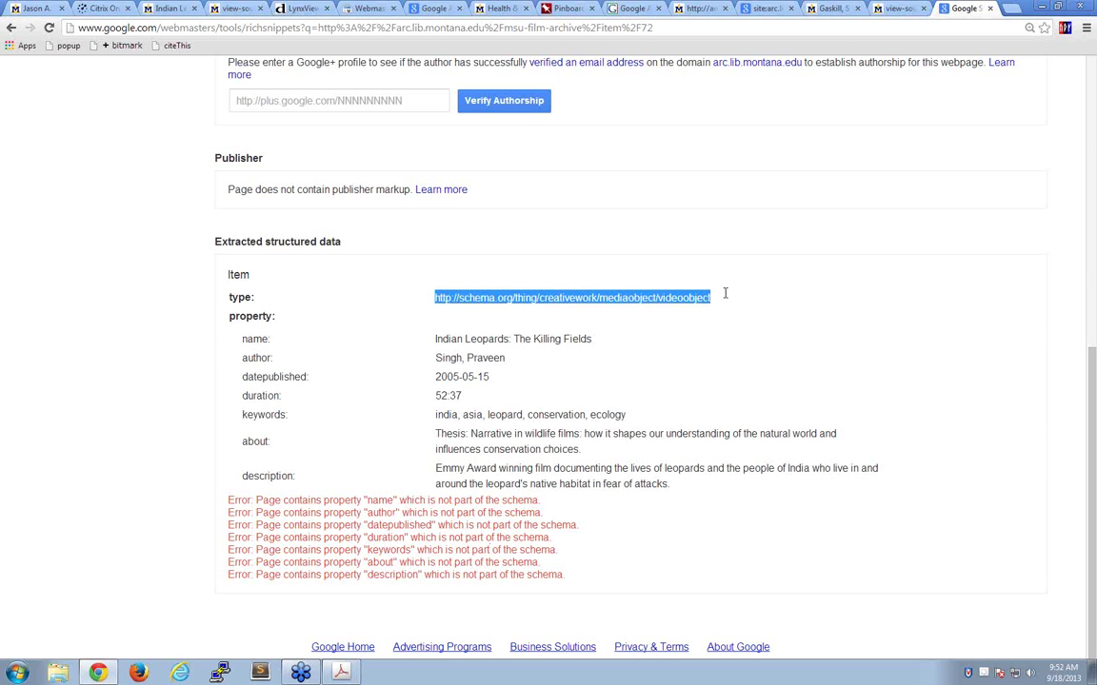
# - Compare the results with the Indian Leopards film page, then show the wagon train log page source
pyautogui.click(143, 11)
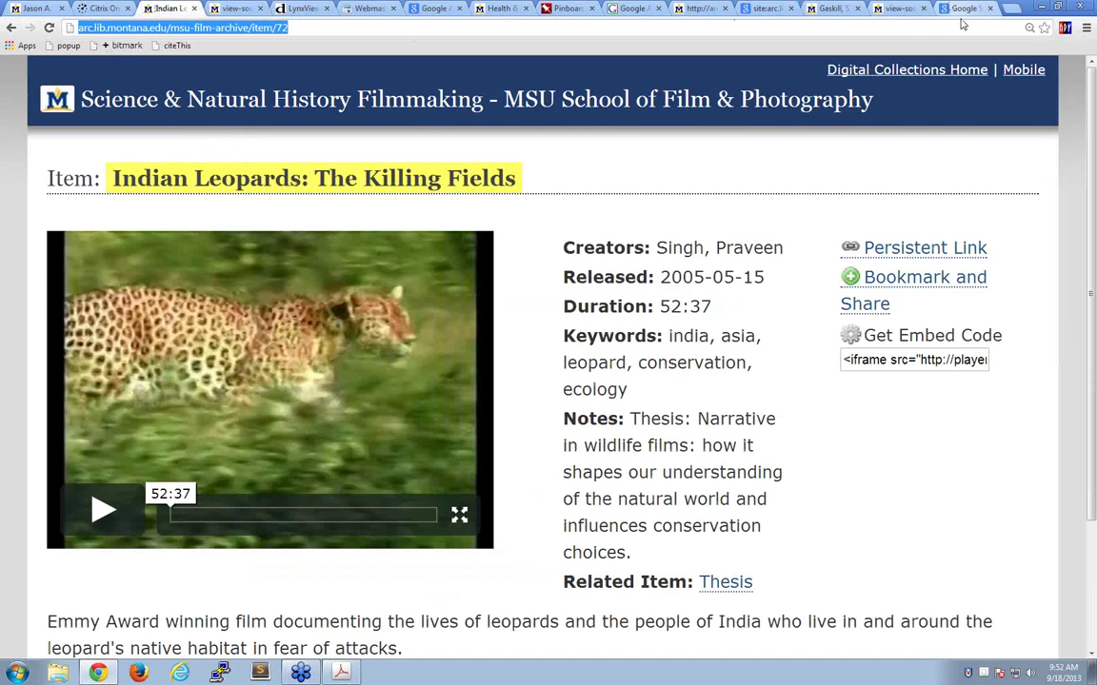
pyautogui.click(961, 11)
pyautogui.click(480, 372)
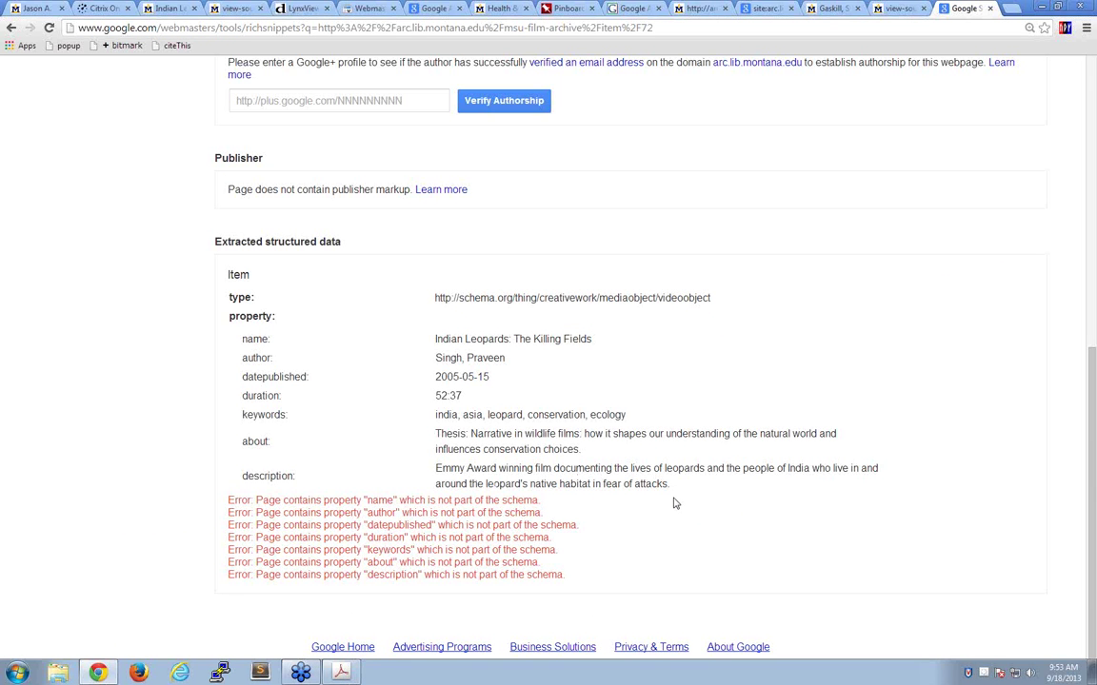
pyautogui.scroll(3, 673, 503)
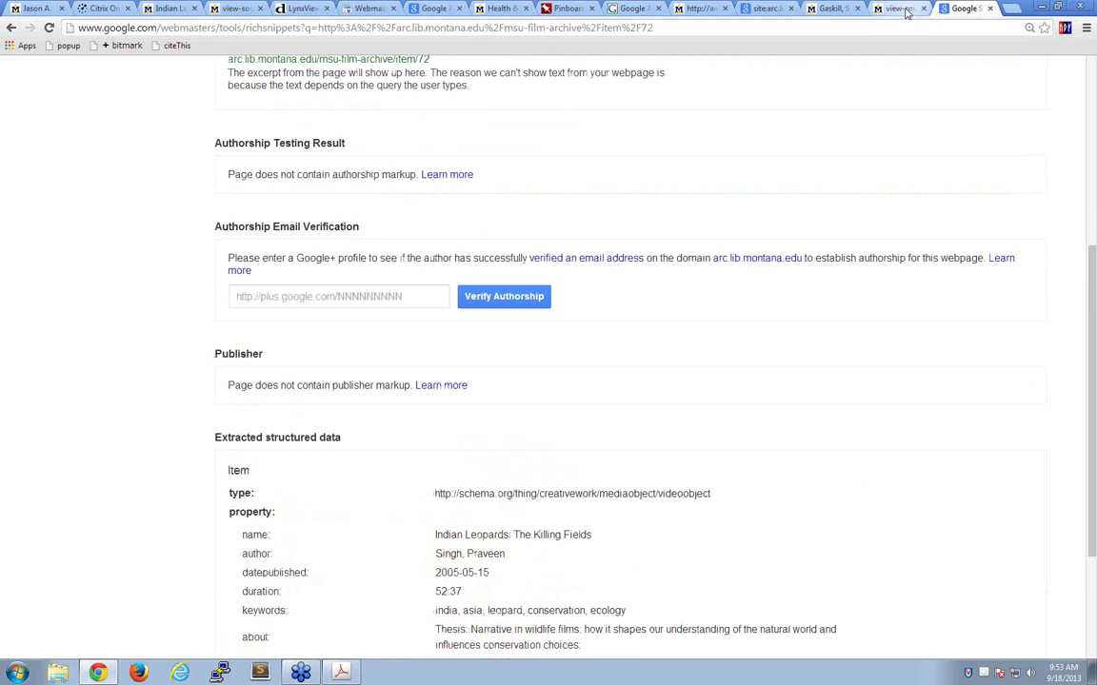
pyautogui.click(902, 10)
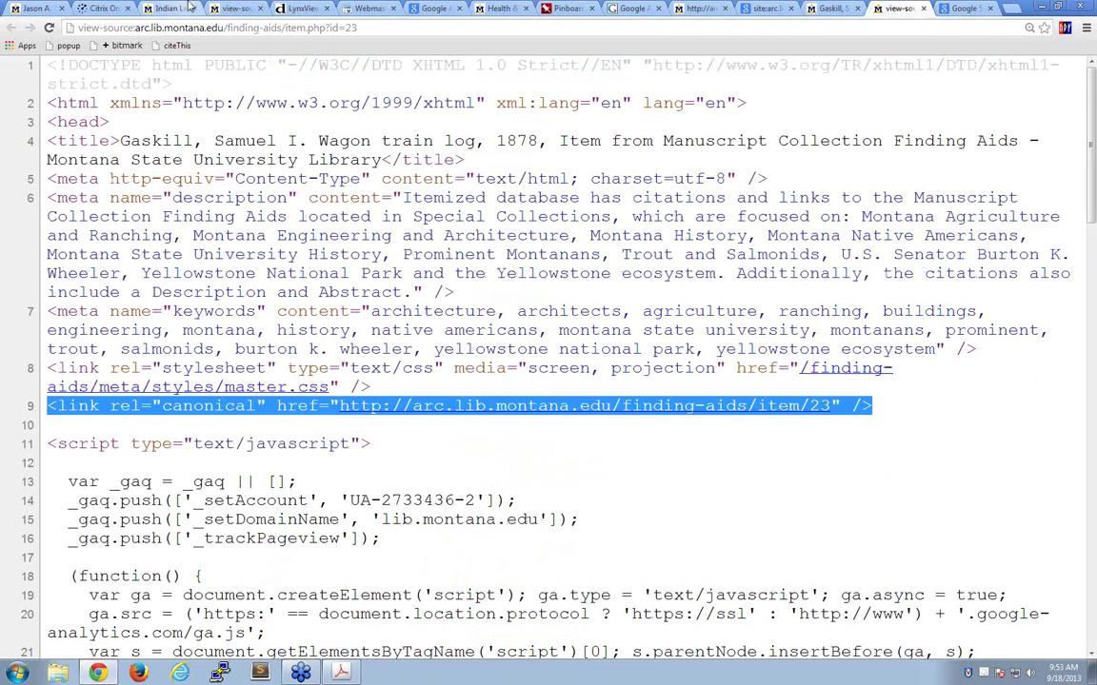
# - Highlight the VideoObject itemscope on line 33 of the Indian Leopards source, comparing with the rendered page
pyautogui.click(219, 9)
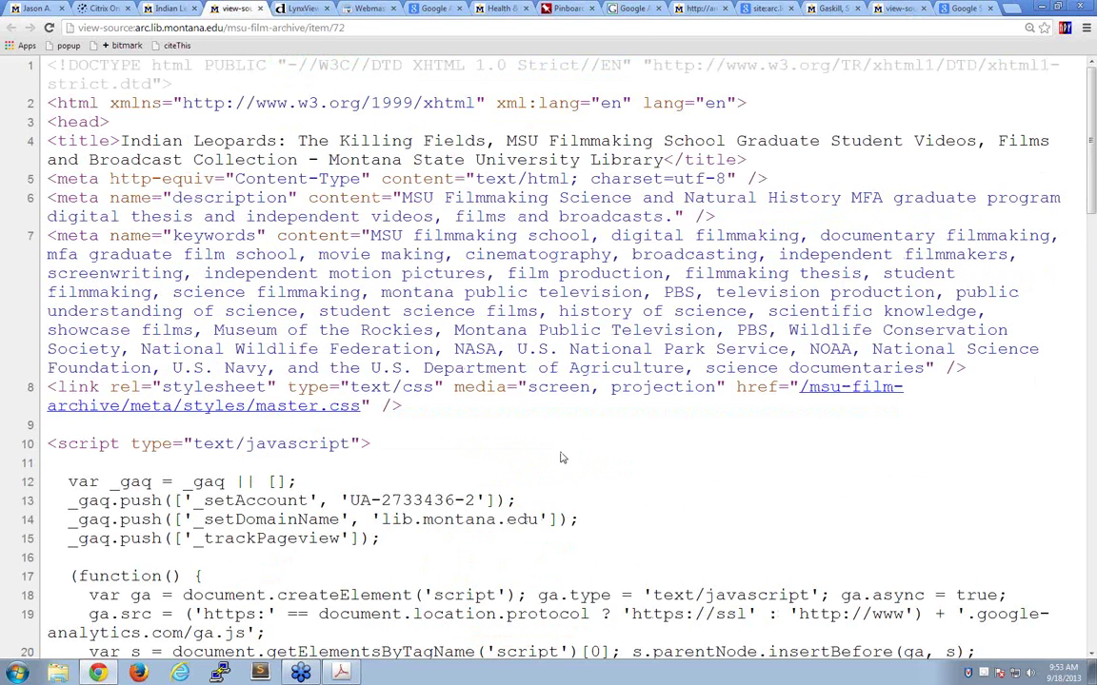
pyautogui.scroll(-5, 561, 458)
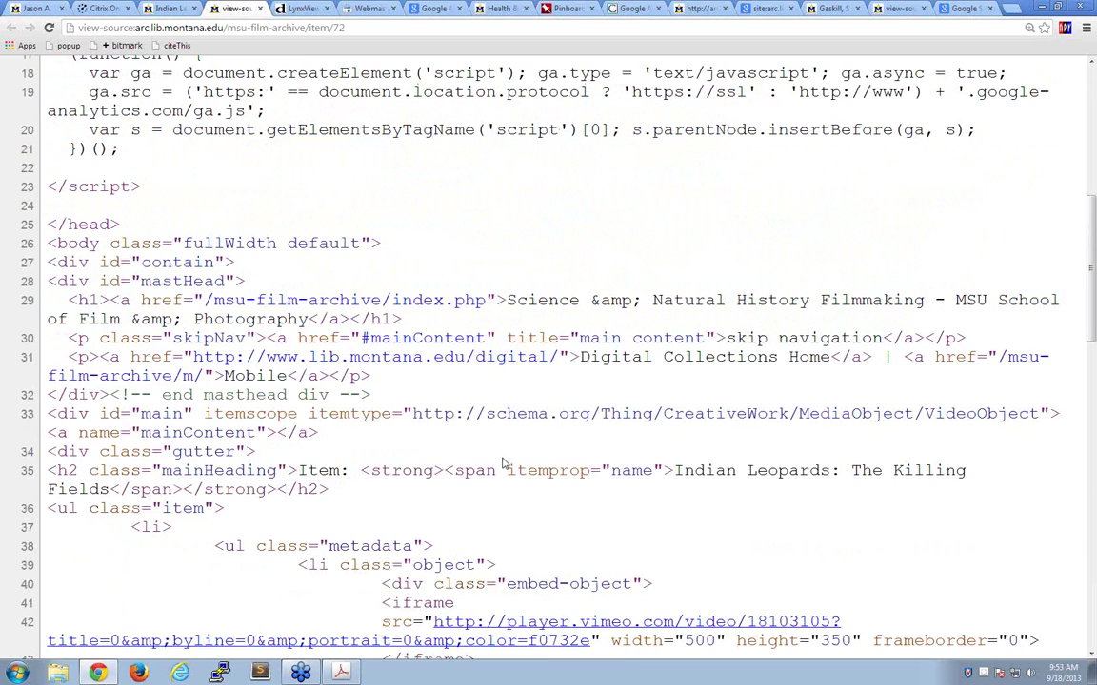
pyautogui.scroll(-3, 504, 463)
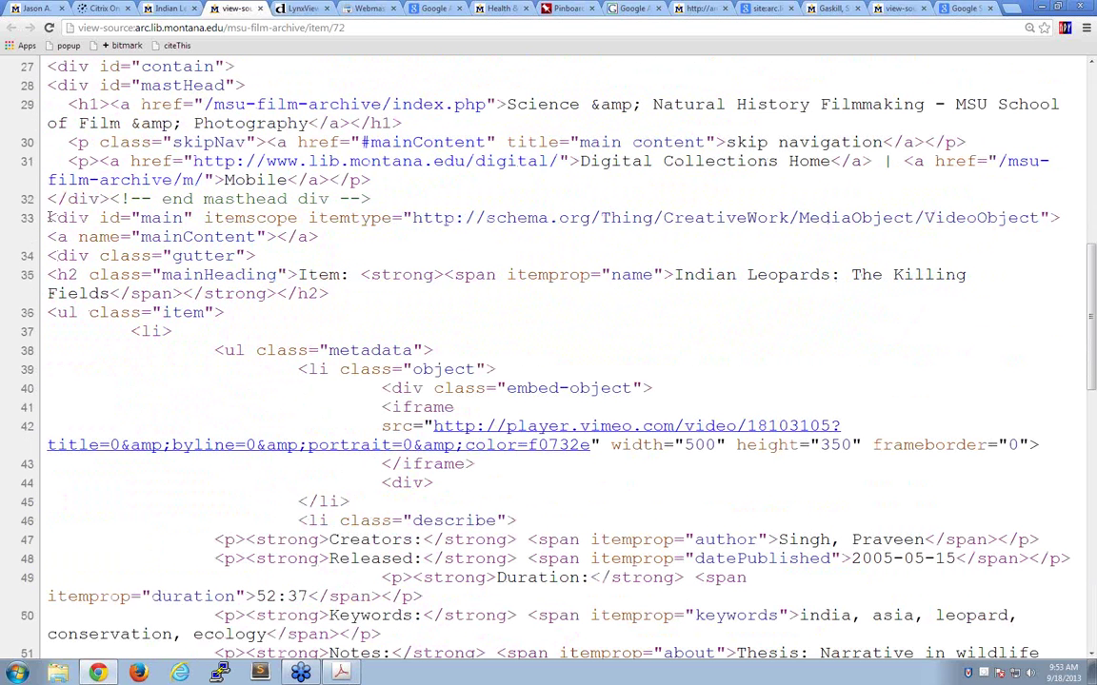
pyautogui.moveTo(49, 218); pyautogui.dragTo(1064, 218)
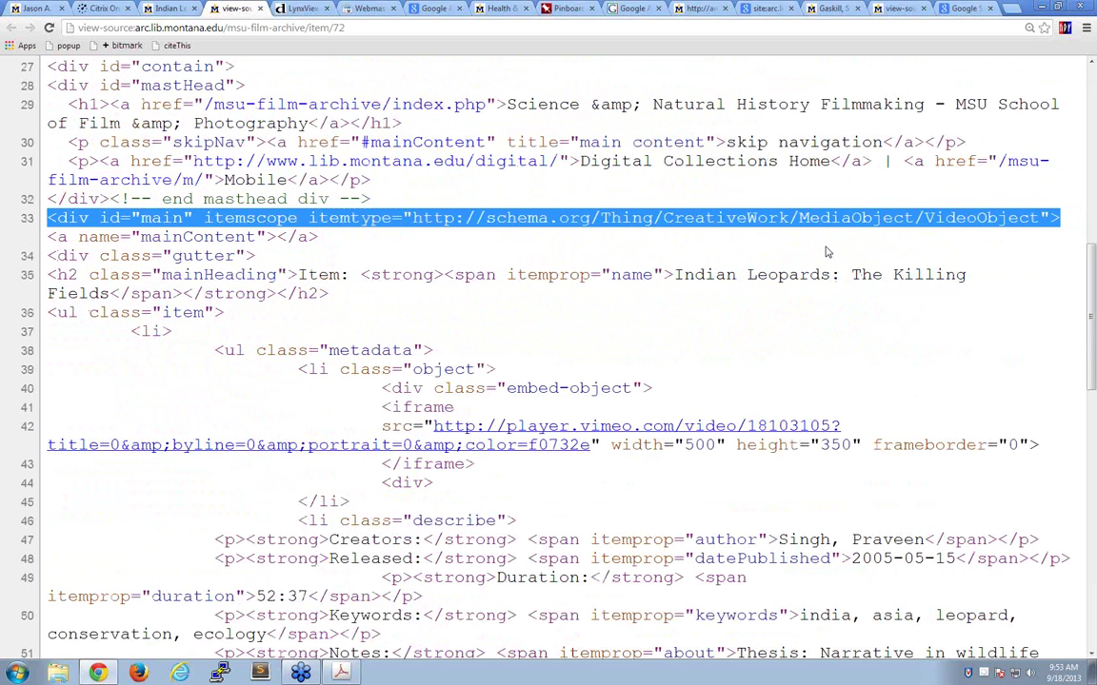
pyautogui.click(151, 9)
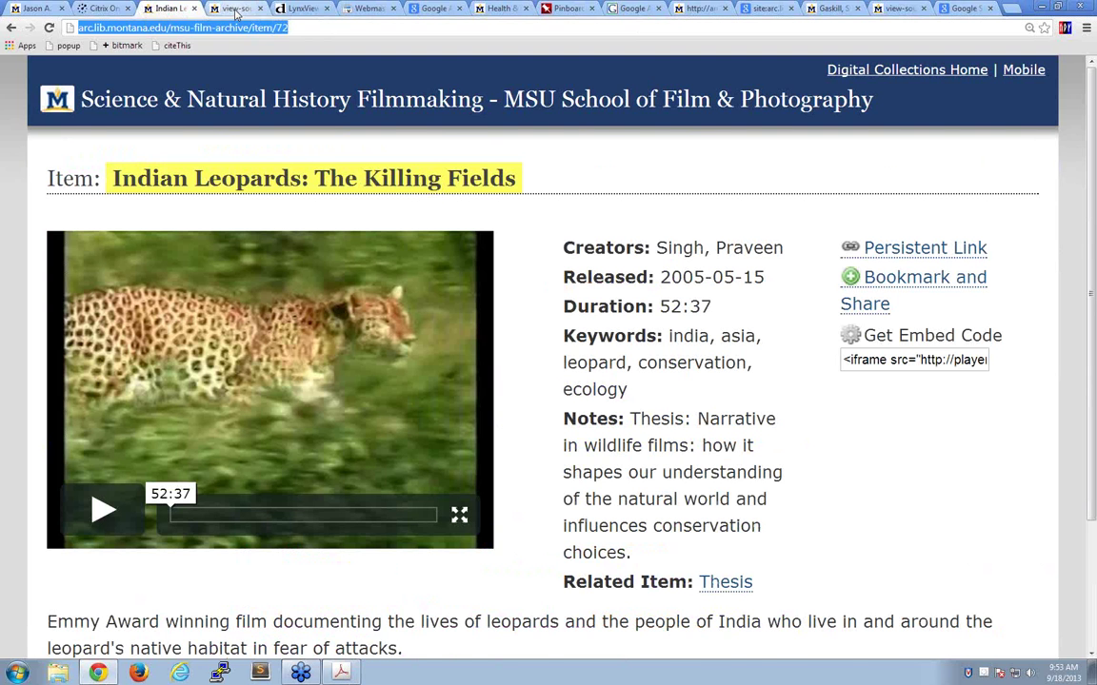
pyautogui.click(224, 8)
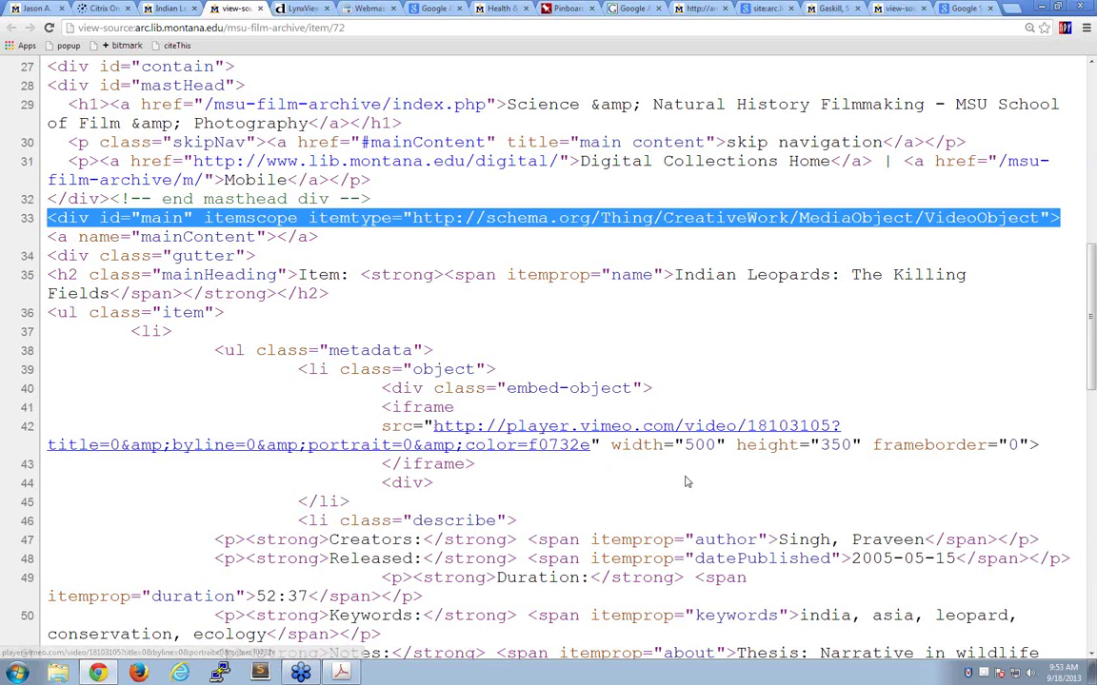
# - Highlight the author and datePublished itemprops on source lines 47–48
pyautogui.scroll(-3, 615, 524)
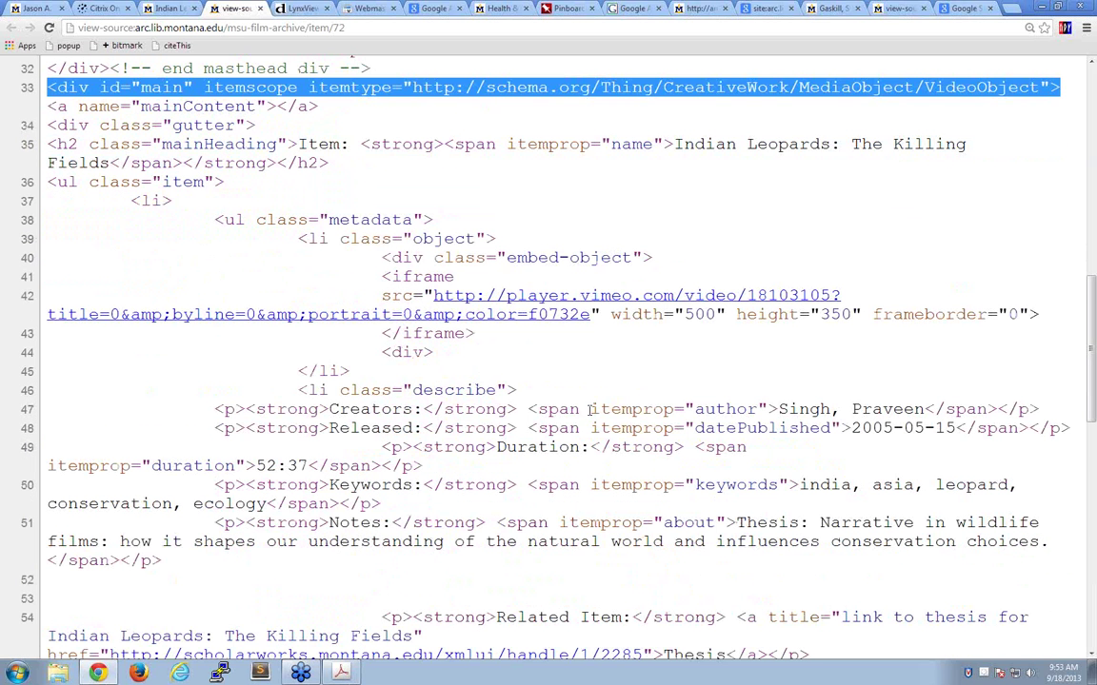
pyautogui.moveTo(590, 409); pyautogui.dragTo(959, 409)
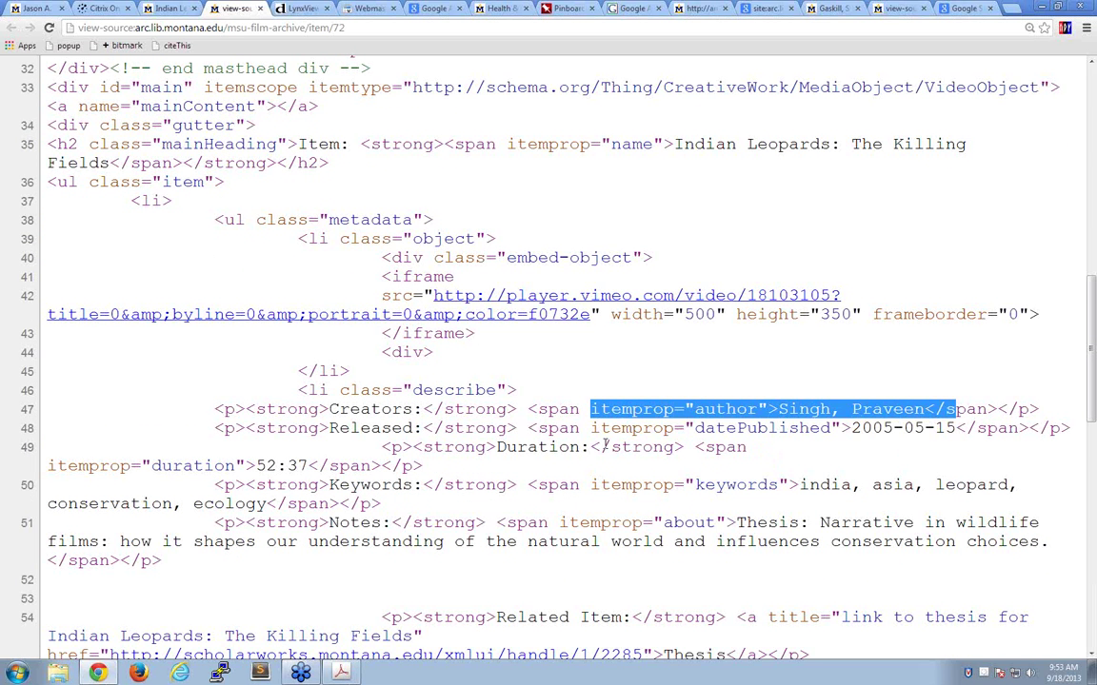
pyautogui.moveTo(591, 428); pyautogui.dragTo(1015, 419)
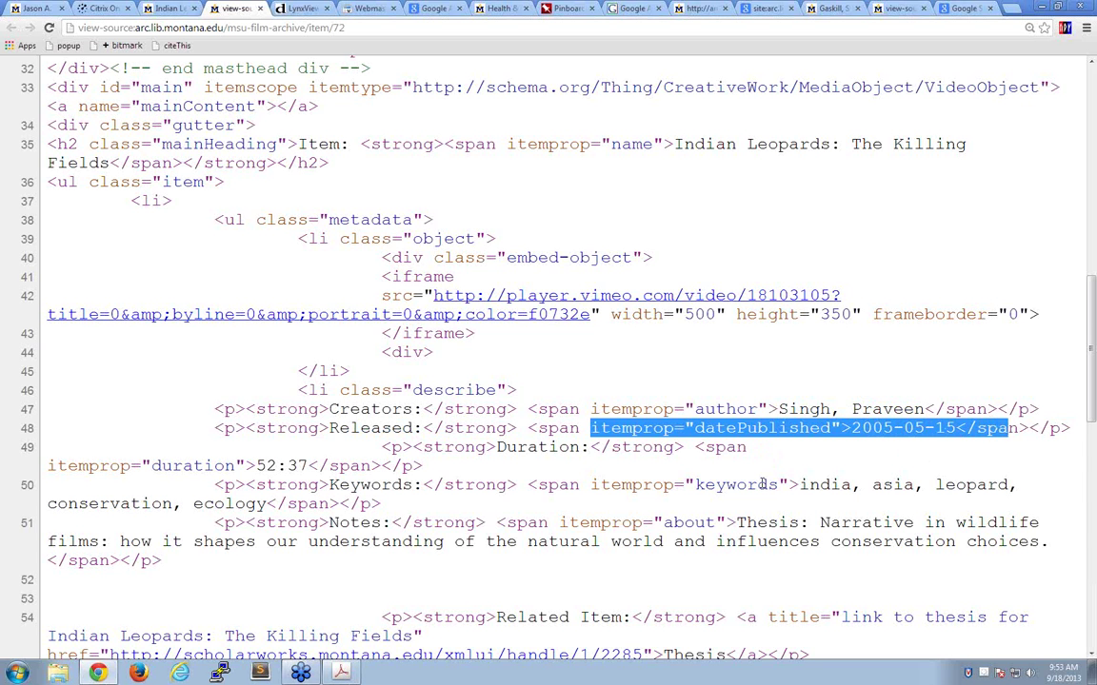
pyautogui.scroll(1, 761, 485)
pyautogui.scroll(6, 761, 474)
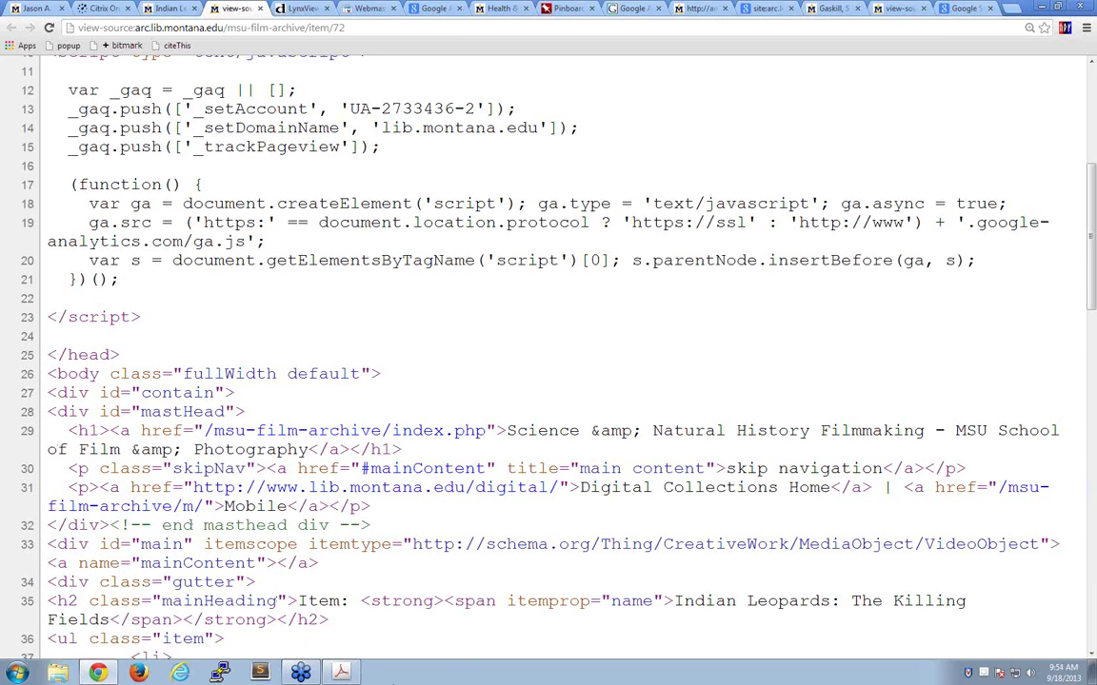
pyautogui.moveTo(344, 674)
pyautogui.scroll(-2, 626, 382)
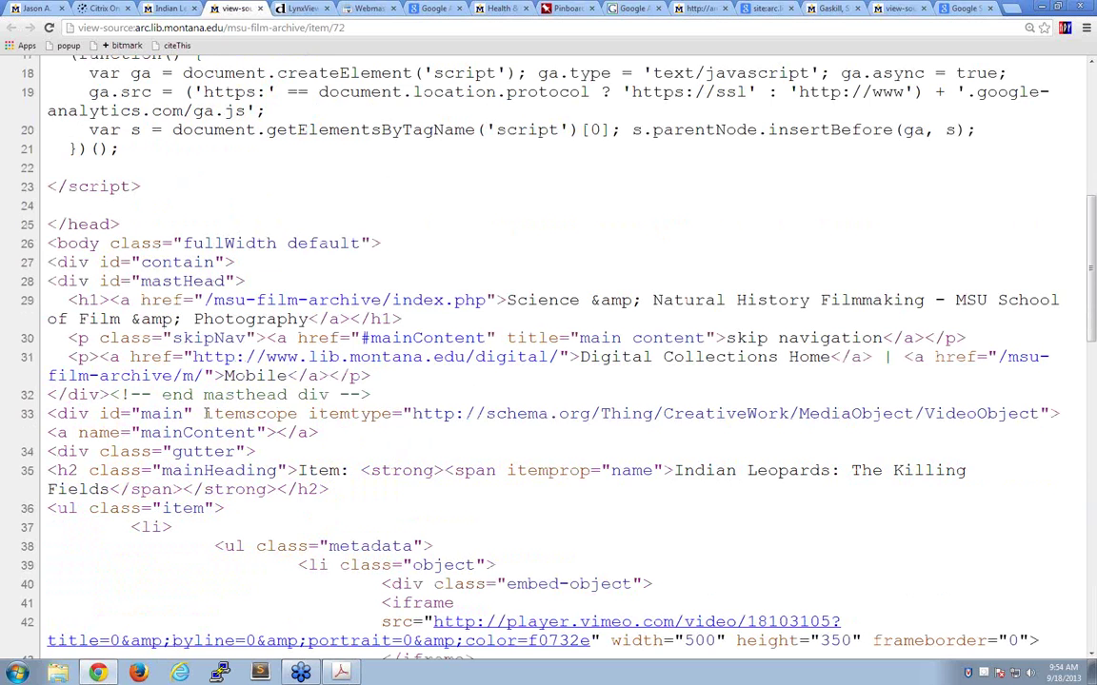
pyautogui.moveTo(202, 413); pyautogui.dragTo(633, 405)
pyautogui.moveTo(748, 415); pyautogui.dragTo(1048, 415)
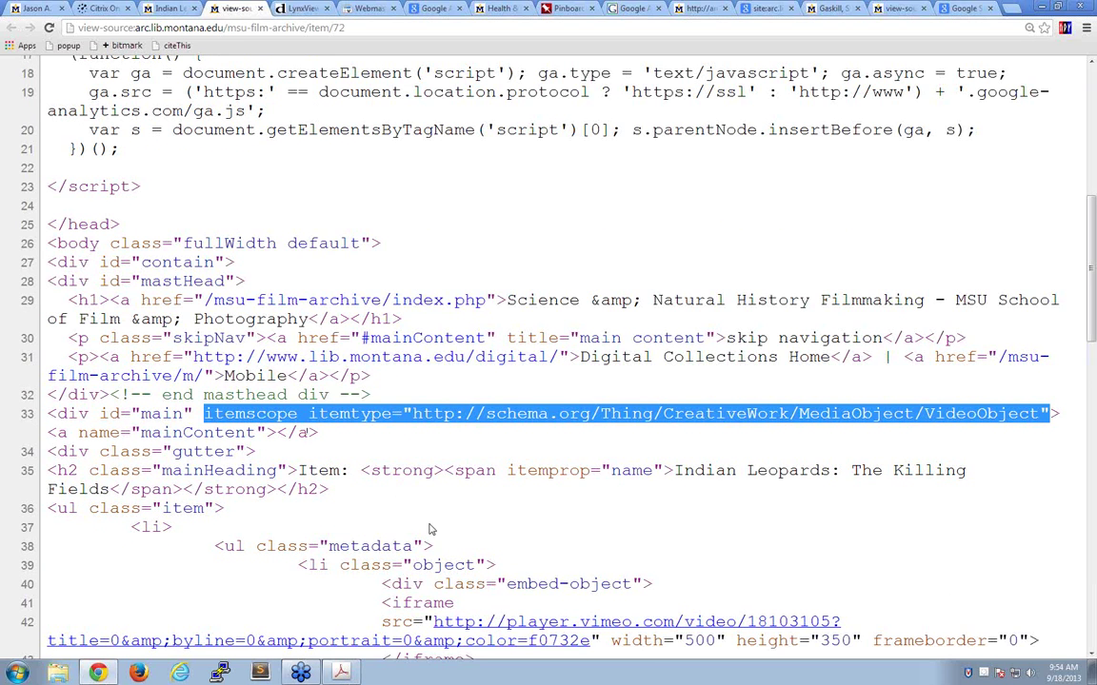
pyautogui.scroll(-1, 428, 529)
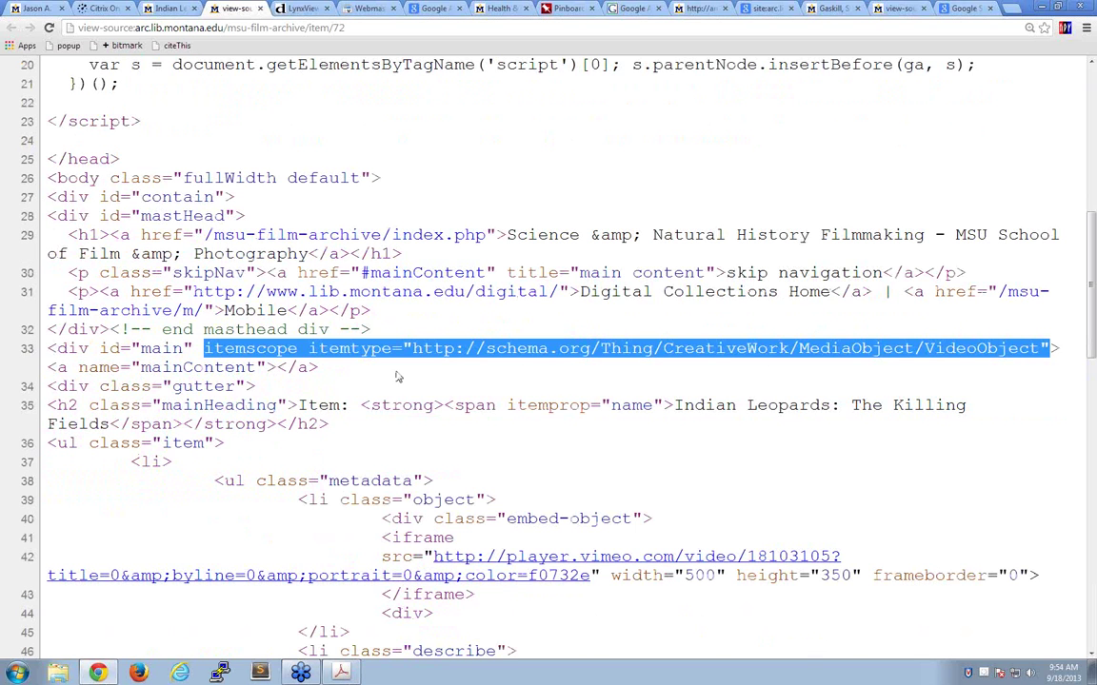
pyautogui.moveTo(412, 348); pyautogui.dragTo(1040, 347)
pyautogui.hotkey('ctrl', 'c')
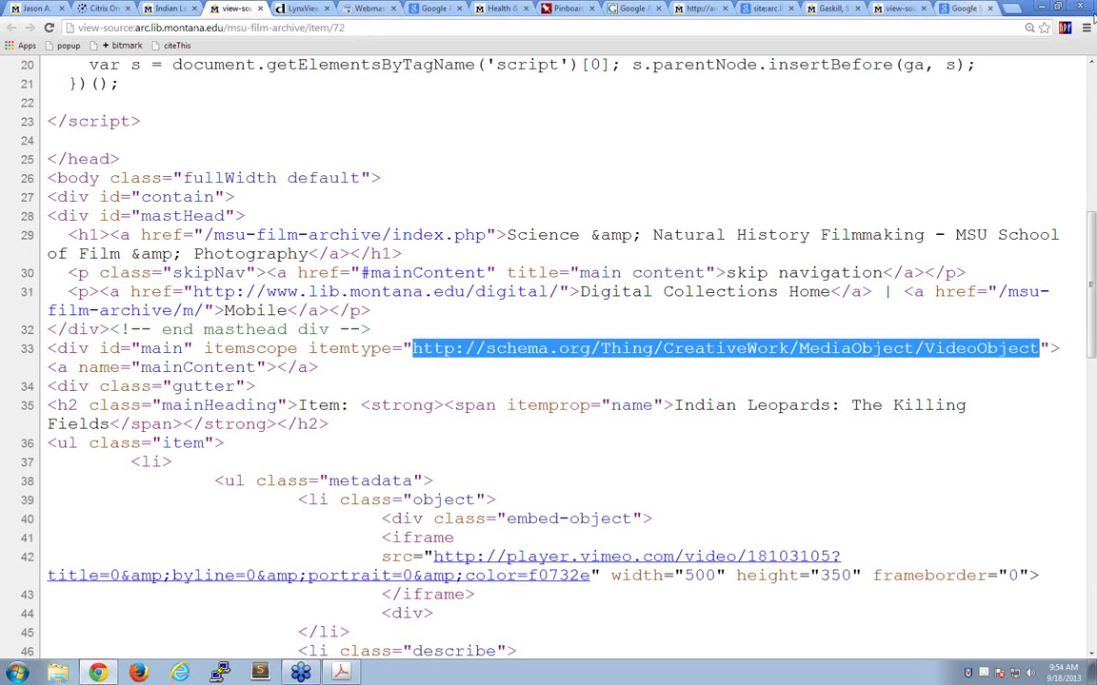
pyautogui.click(1008, 14)
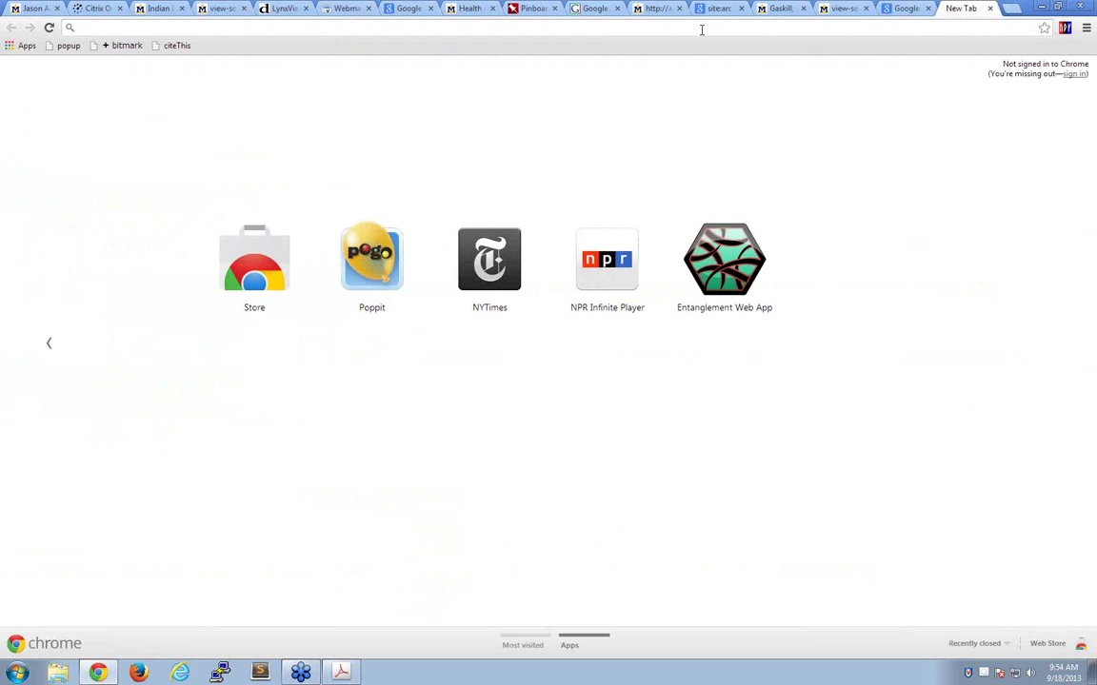
# - Load the schema.org VideoObject page with the Thing/CreativeWork/MediaObject/ part removed from the URL
pyautogui.hotkey('ctrl', 'v')
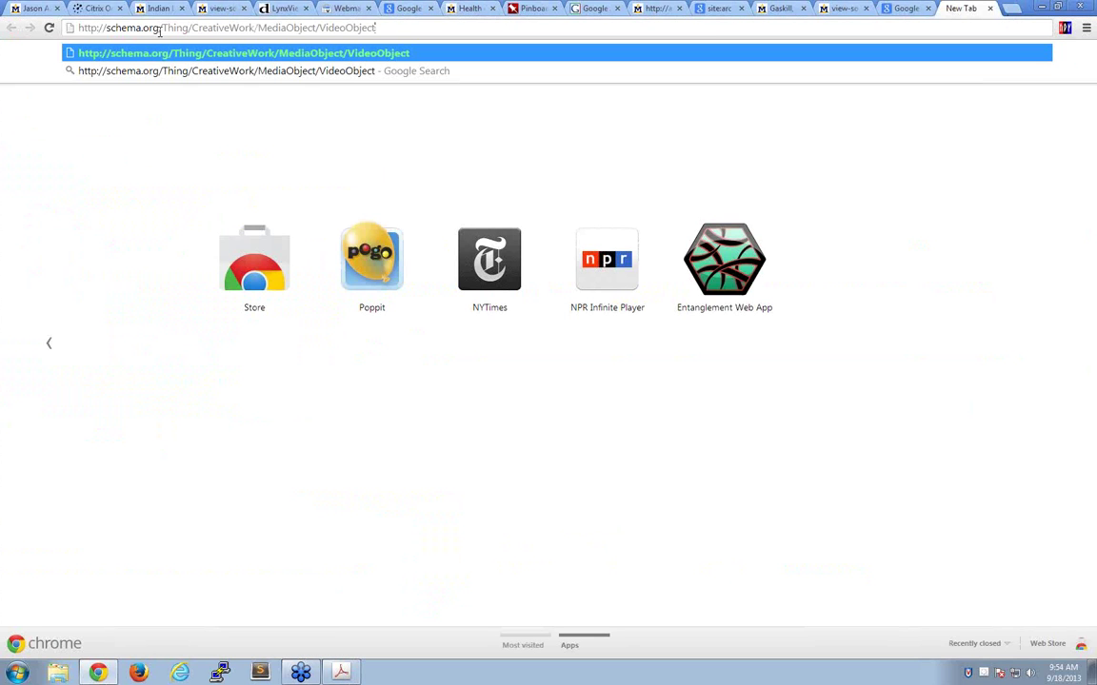
pyautogui.moveTo(163, 27); pyautogui.dragTo(318, 28)
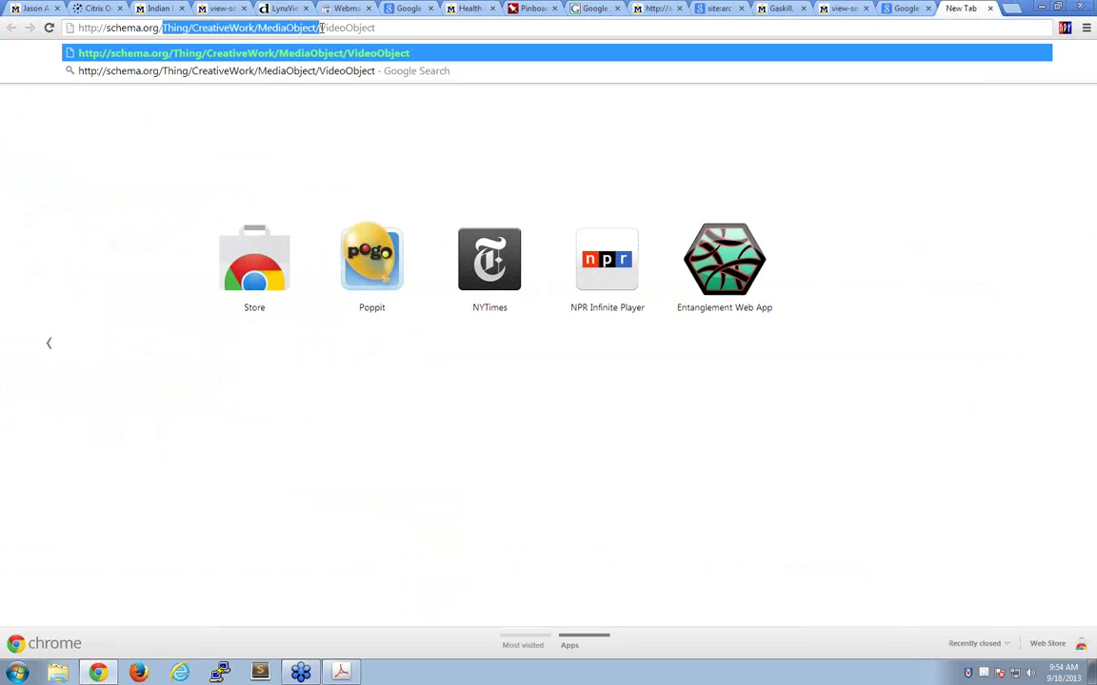
pyautogui.press('BackSpace')
pyautogui.press('Return')
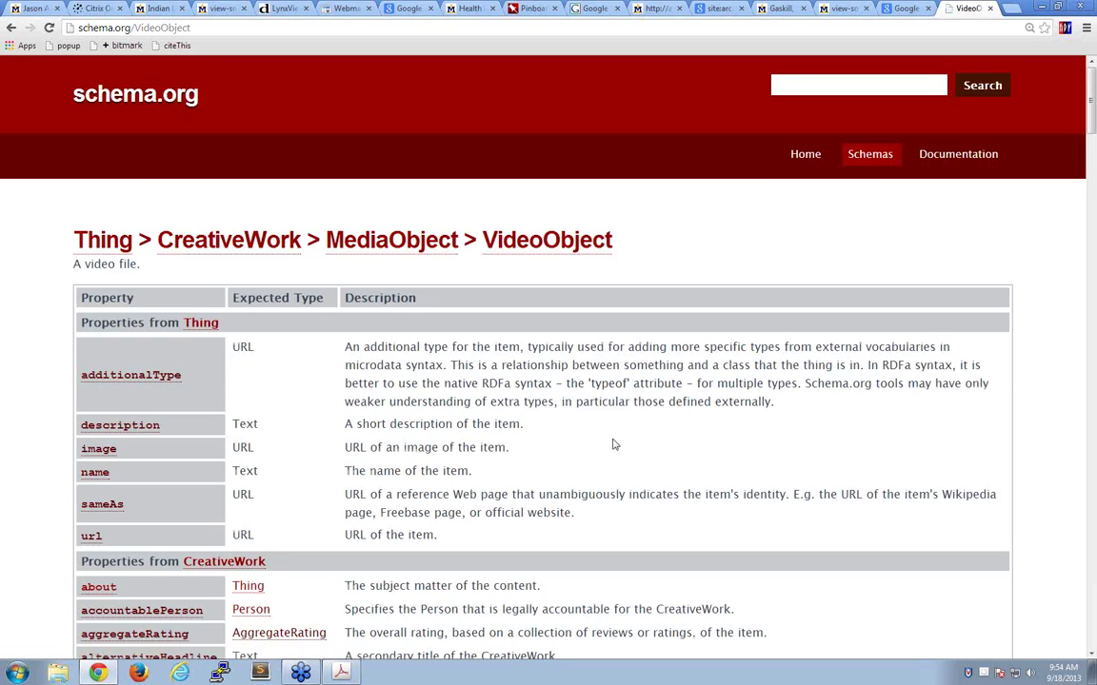
# - Scroll through the VideoObject property tables down to Example 1's Foo Fighters markup
pyautogui.scroll(-7, 614, 445)
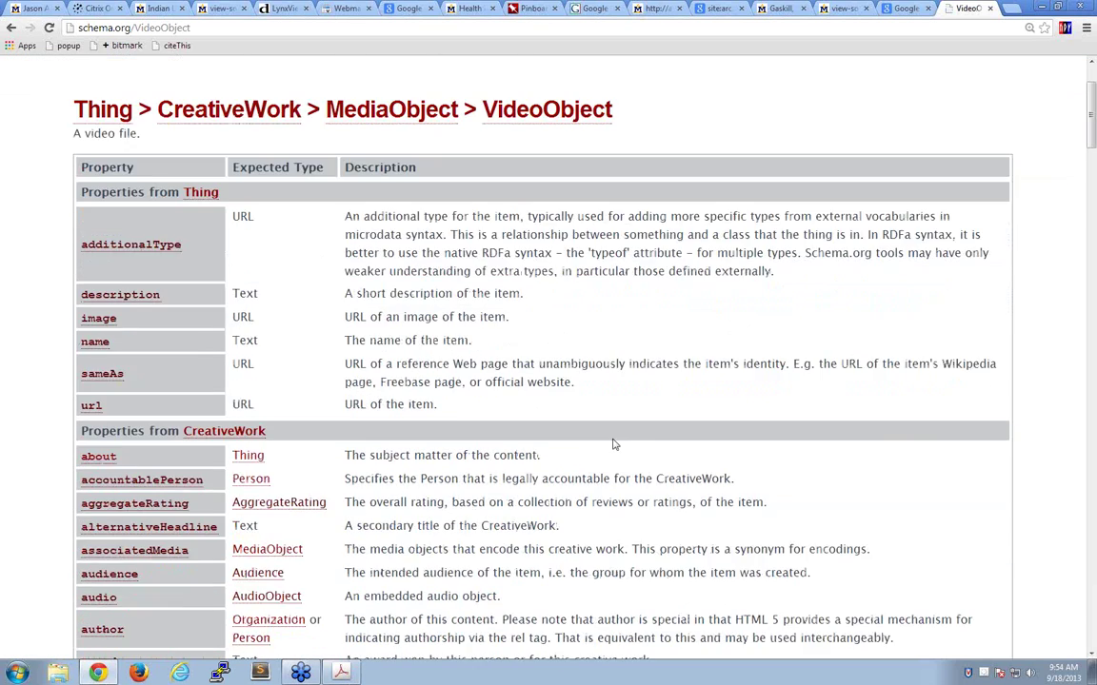
pyautogui.scroll(-8, 614, 440)
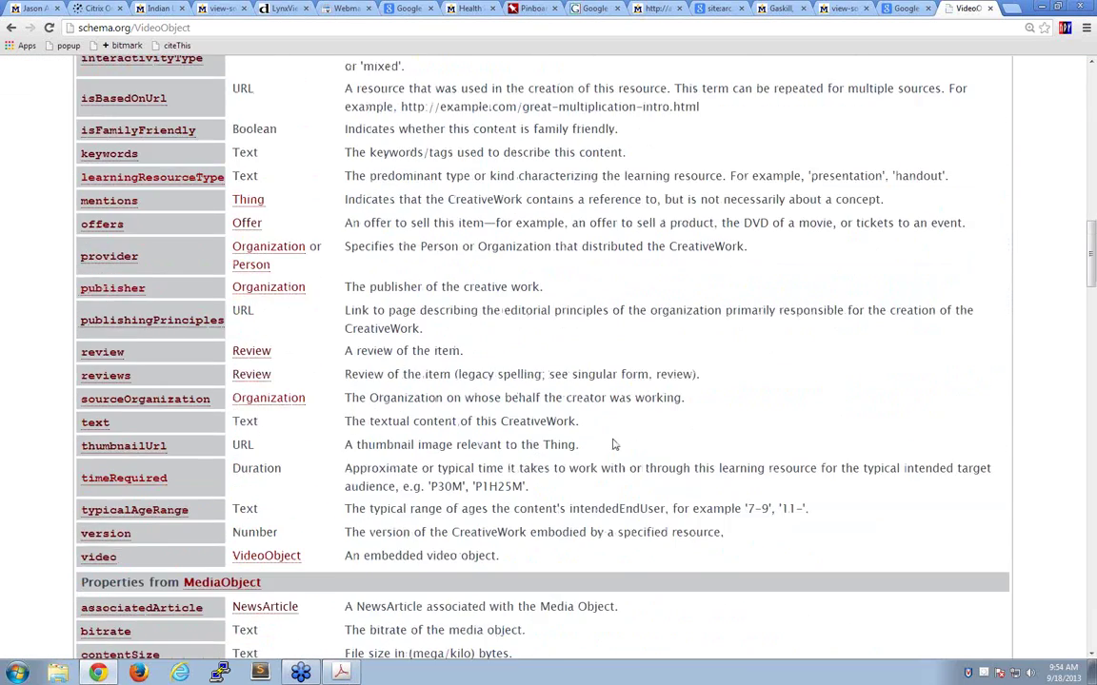
pyautogui.scroll(15, 614, 444)
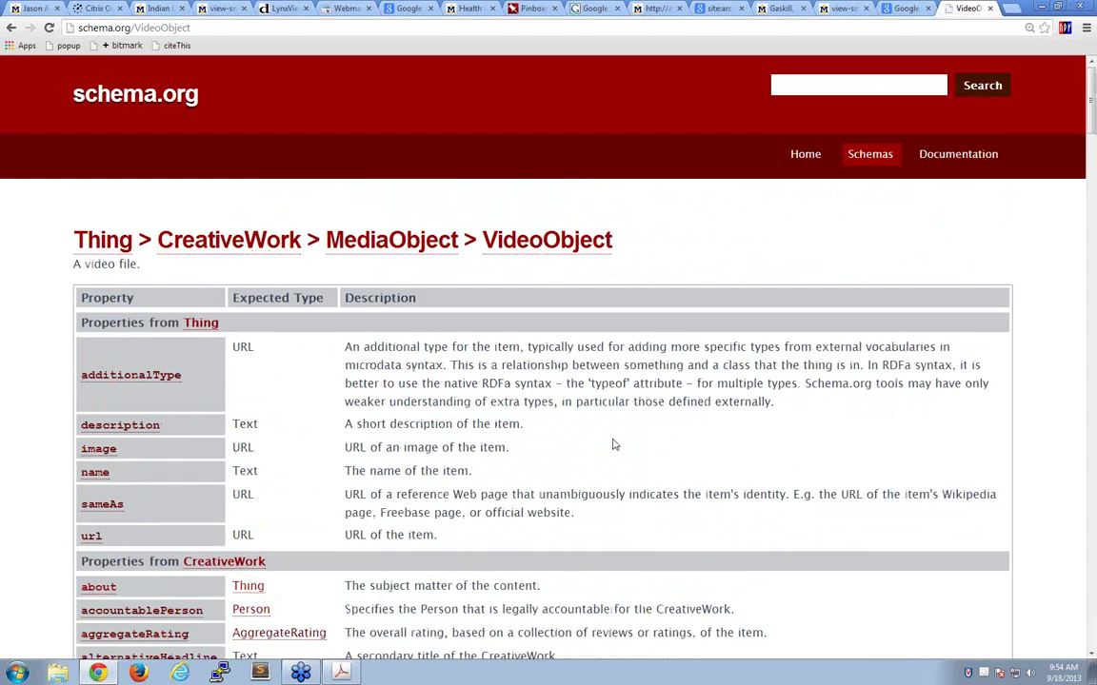
pyautogui.scroll(-6, 614, 444)
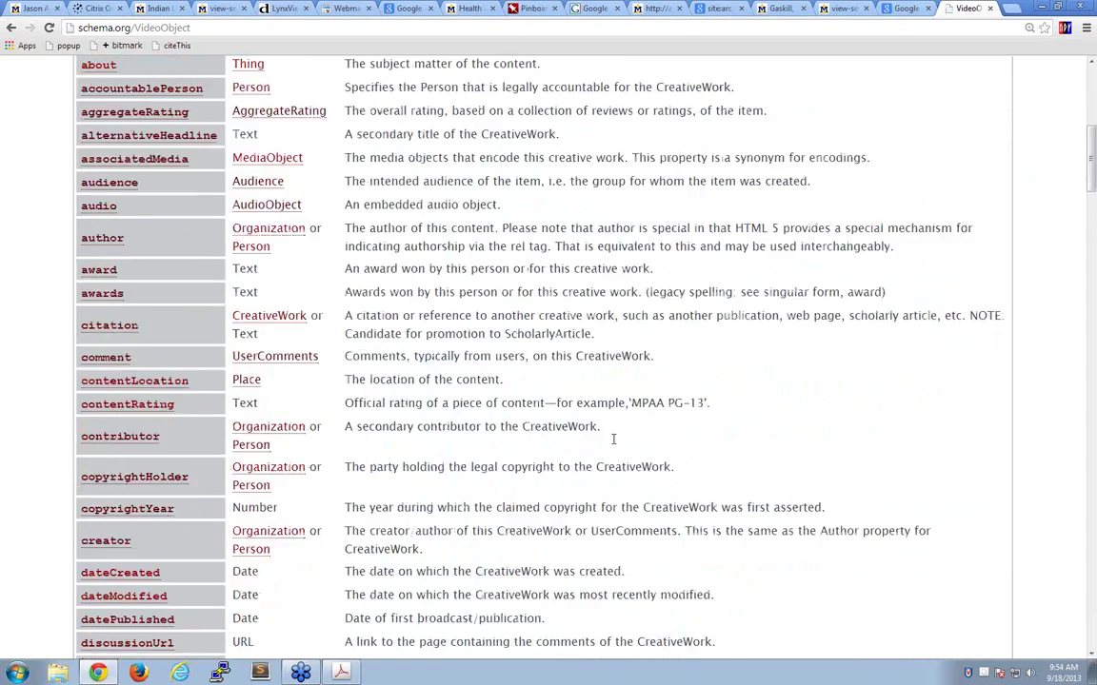
pyautogui.scroll(-10, 614, 443)
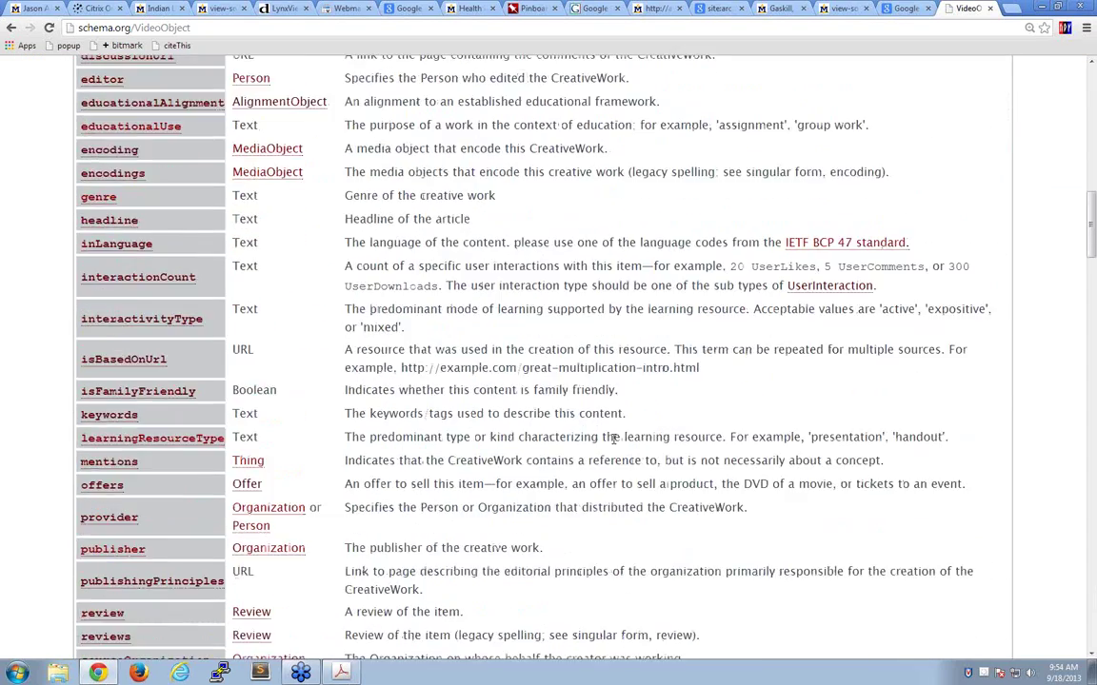
pyautogui.scroll(-7, 614, 445)
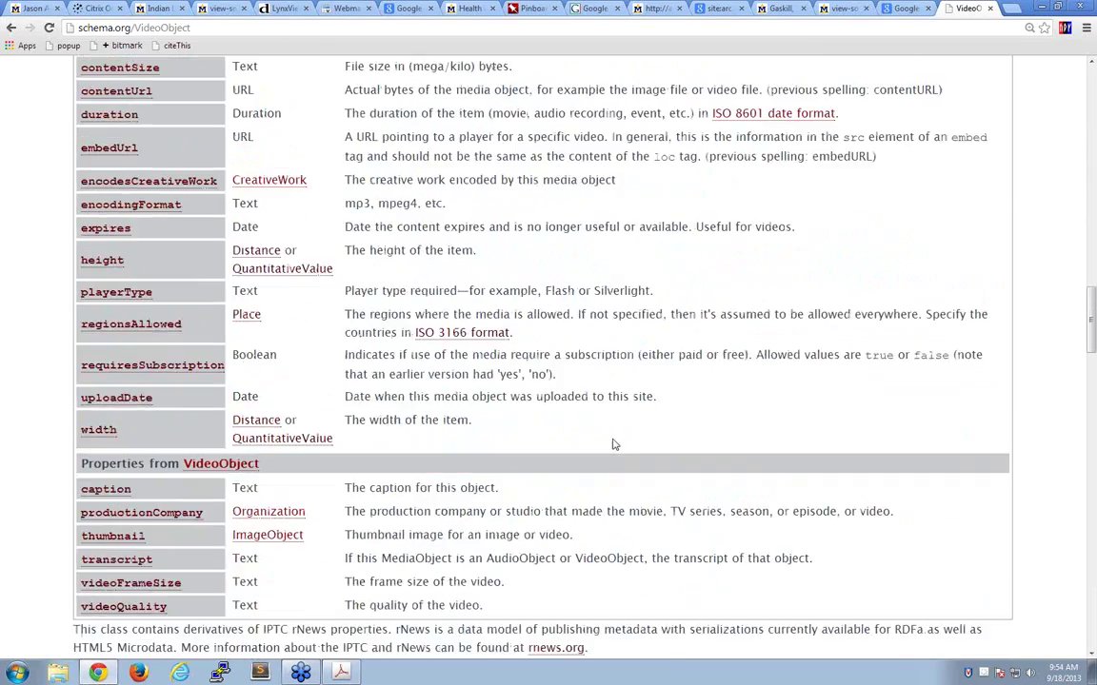
pyautogui.scroll(-3, 614, 445)
pyautogui.scroll(8, 614, 442)
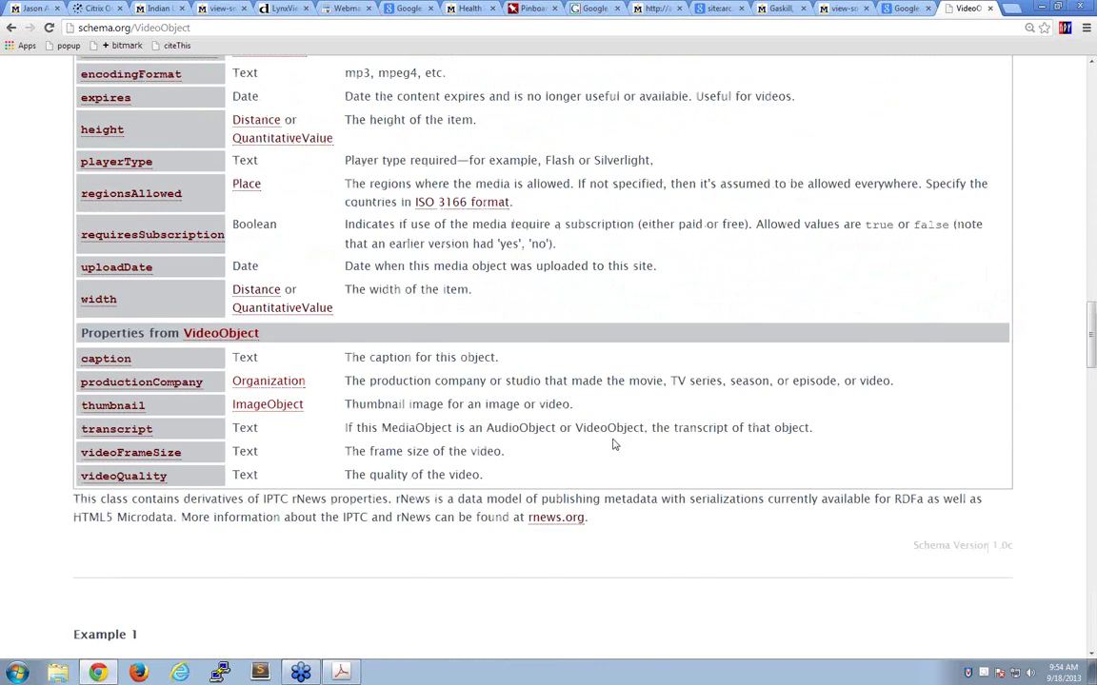
pyautogui.scroll(3, 614, 440)
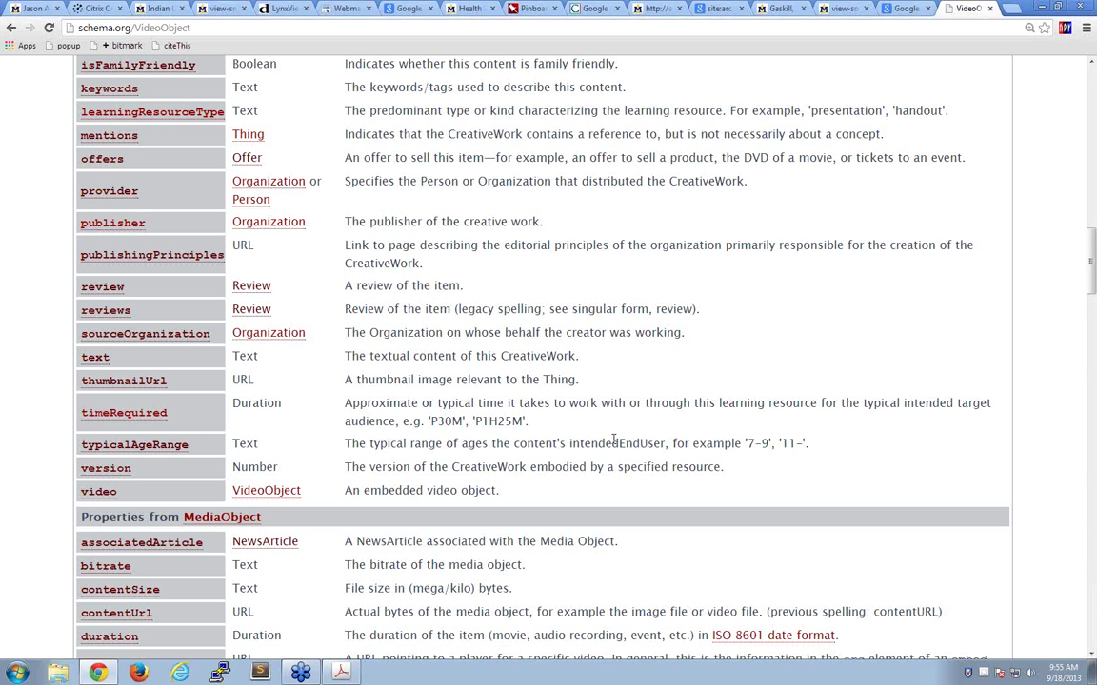
pyautogui.scroll(-3, 614, 438)
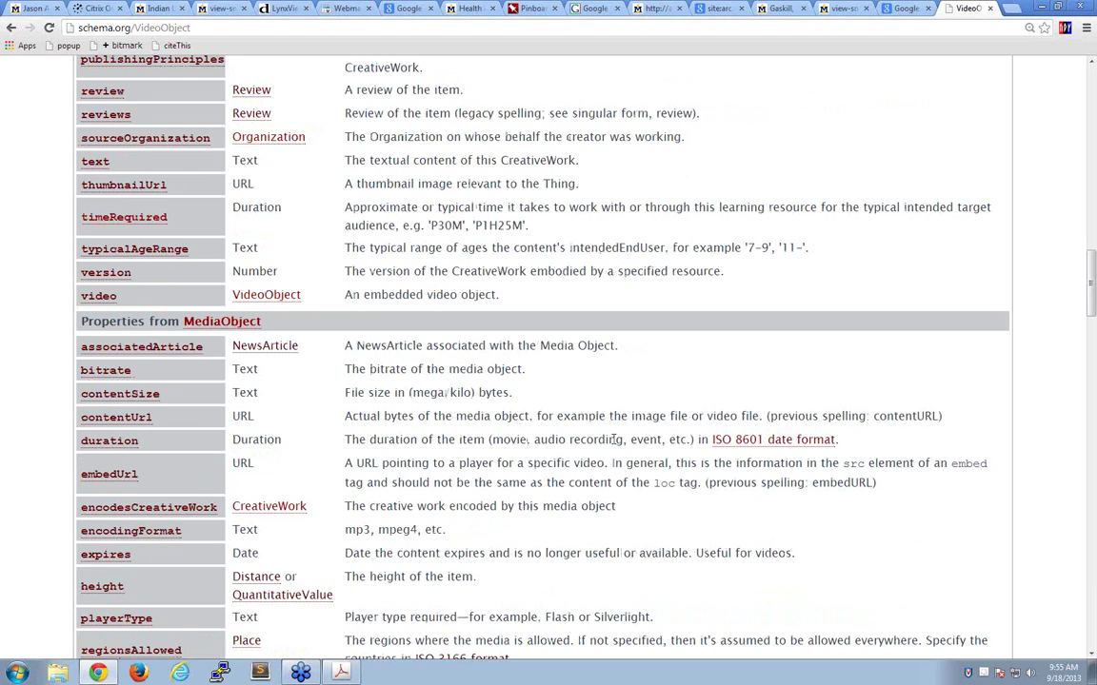
pyautogui.scroll(-1, 614, 439)
pyautogui.scroll(-13, 614, 440)
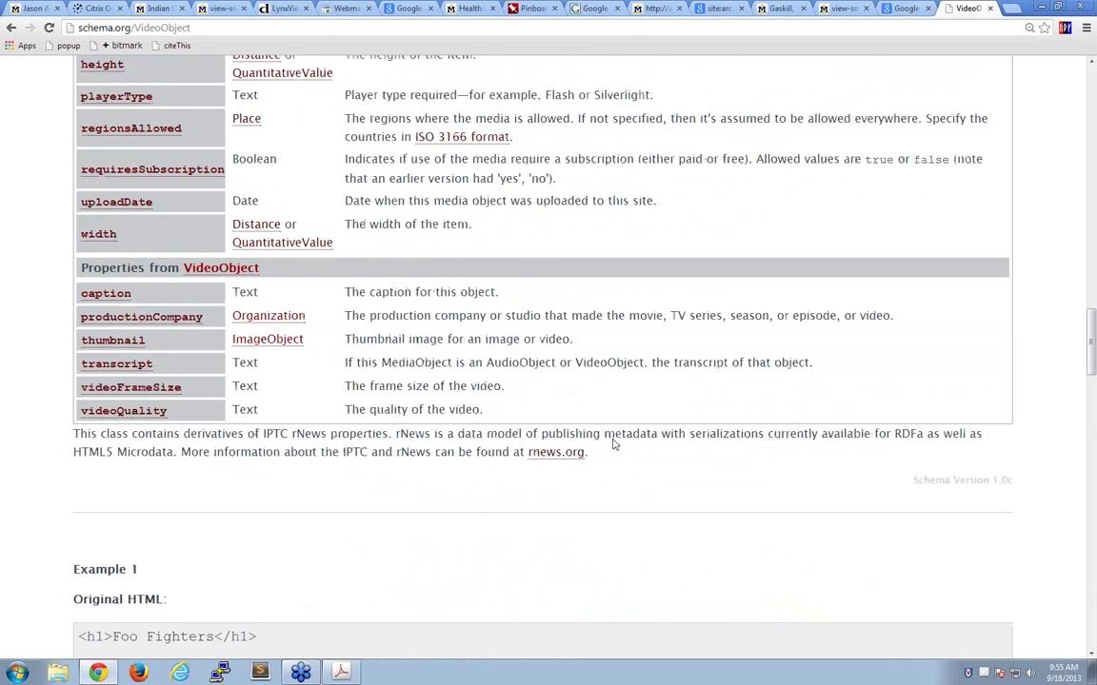
pyautogui.scroll(8, 613, 445)
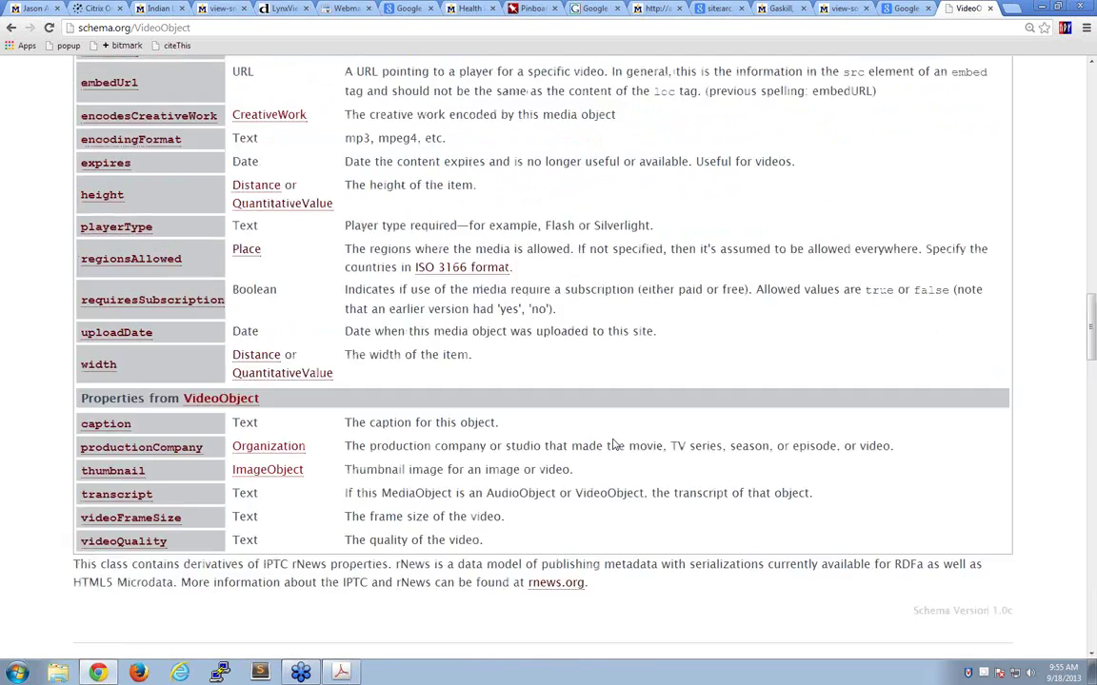
pyautogui.scroll(-12, 614, 445)
# - Scroll through the VideoObject examples, then jump back to the top of the page
pyautogui.scroll(-8, 614, 445)
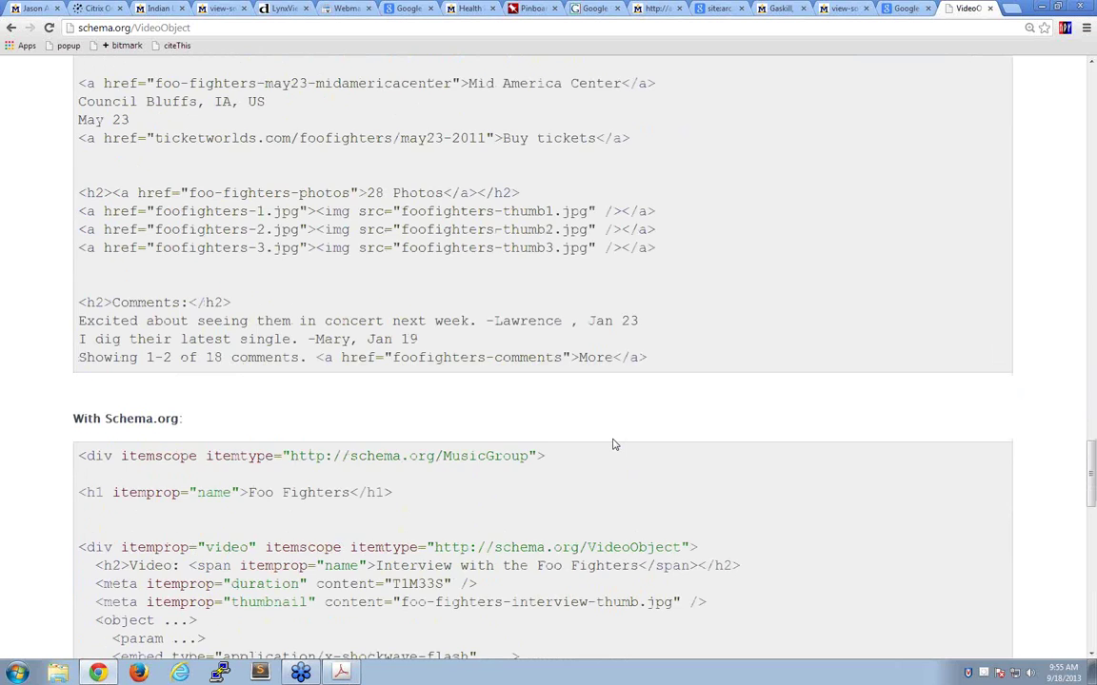
pyautogui.scroll(4, 613, 445)
pyautogui.scroll(-4, 614, 444)
pyautogui.scroll(-3, 614, 444)
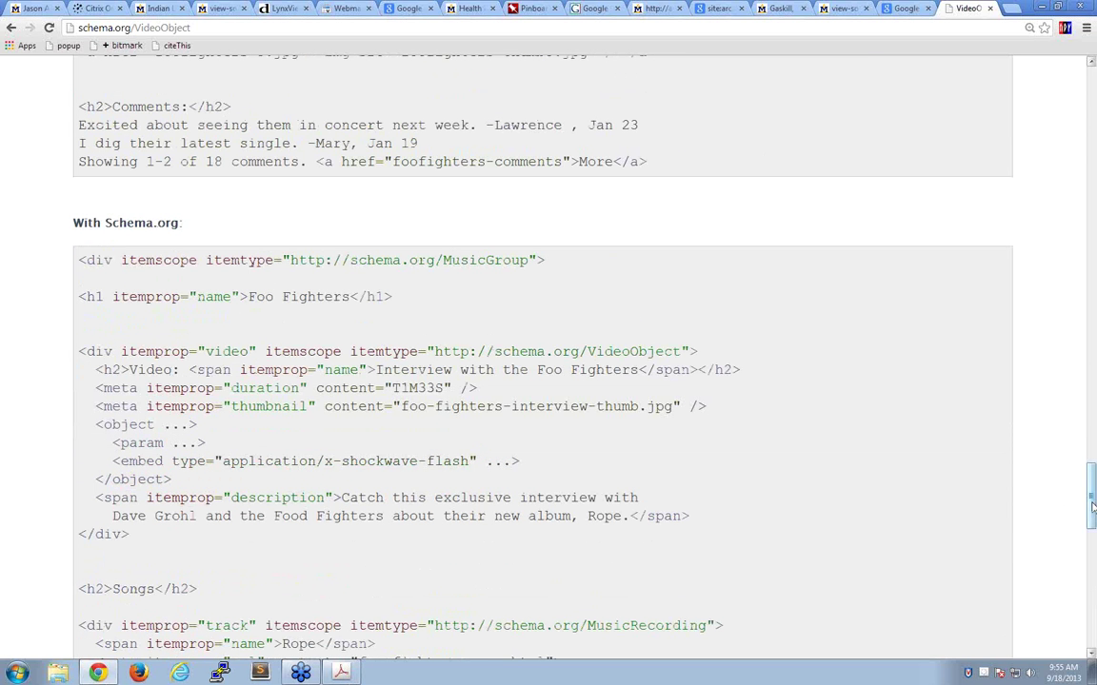
pyautogui.moveTo(1091, 509); pyautogui.dragTo(1066, 330)
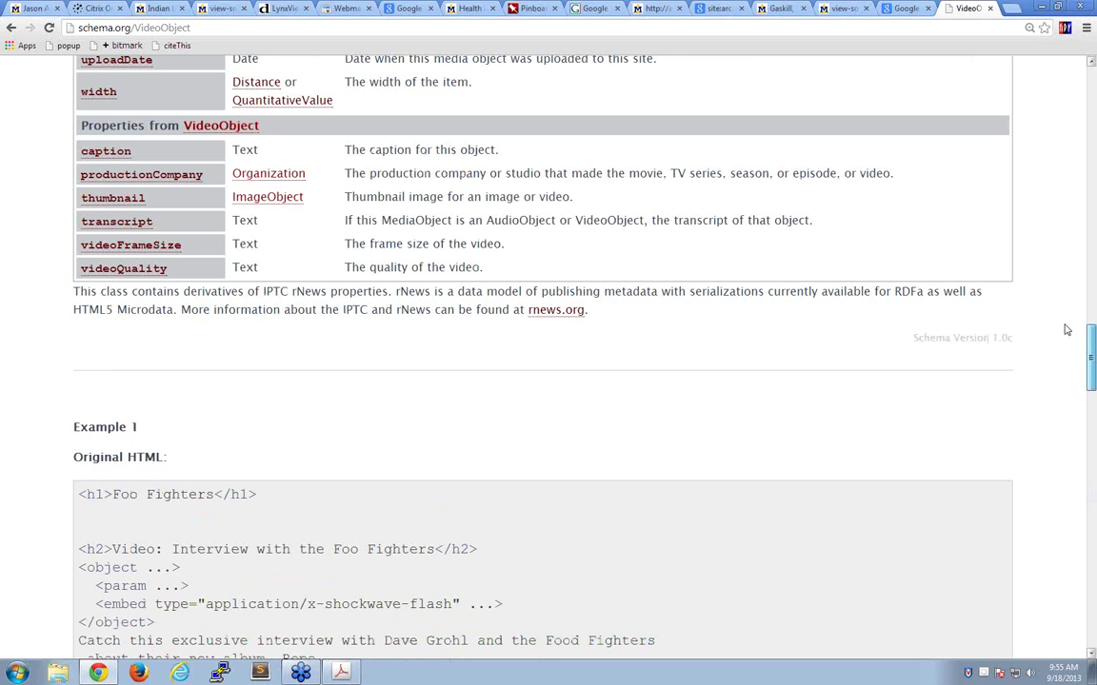
pyautogui.press('Home')
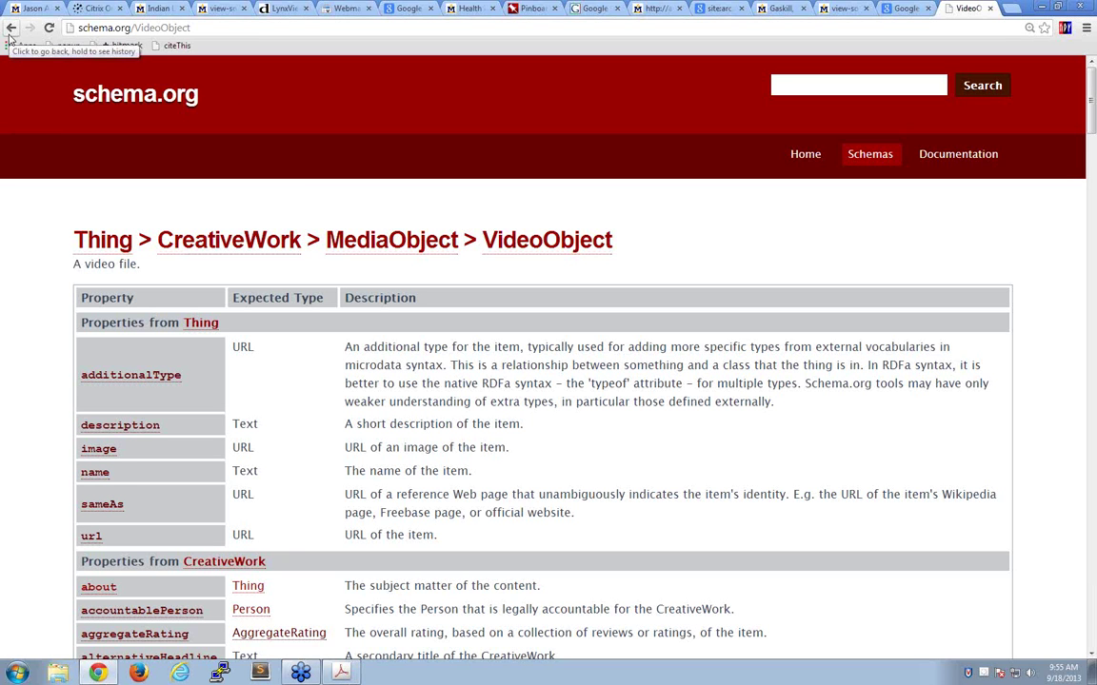
# - Bring Acrobat back and advance to page 35, the SEO in Libraries slide
pyautogui.moveTo(341, 673)
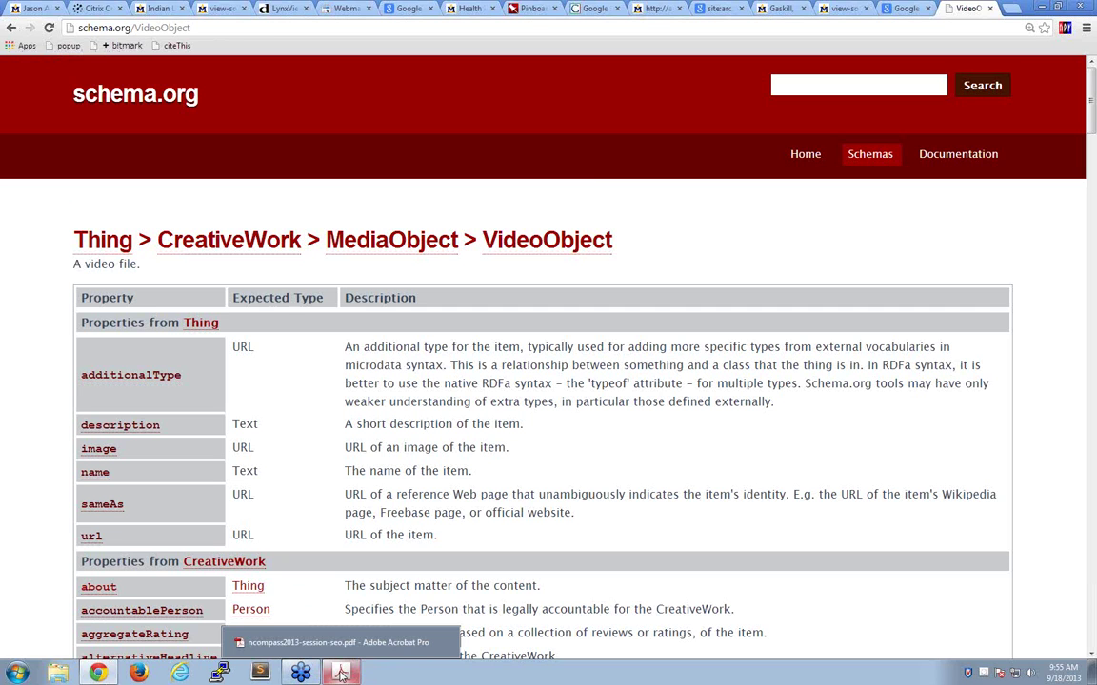
pyautogui.click(329, 642)
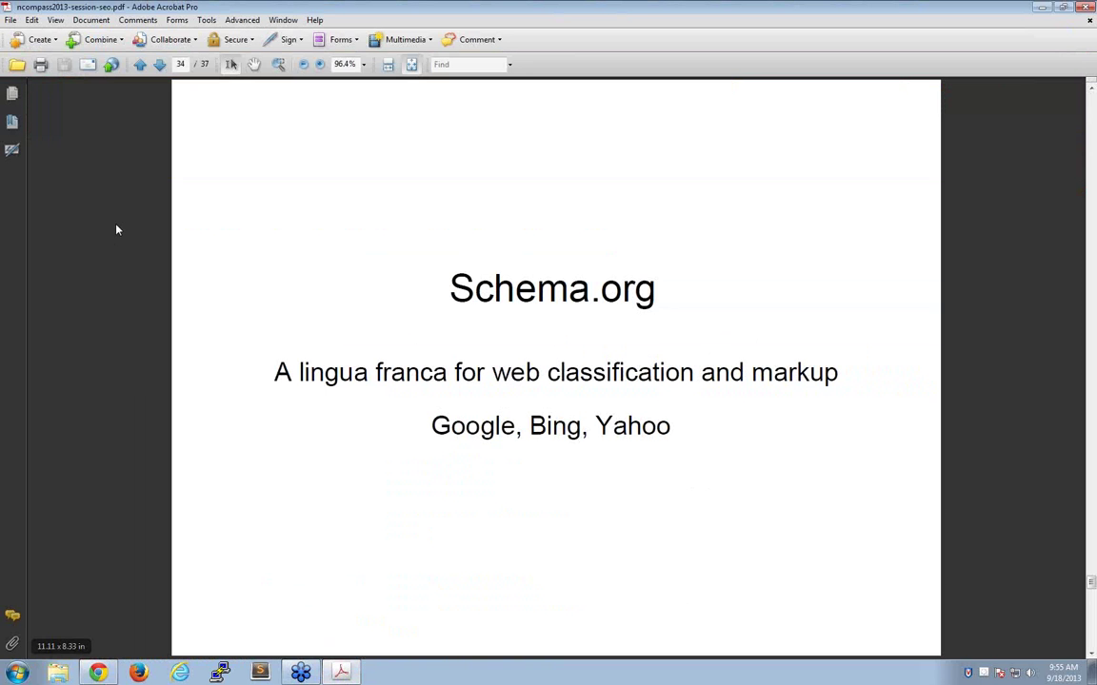
pyautogui.click(159, 65)
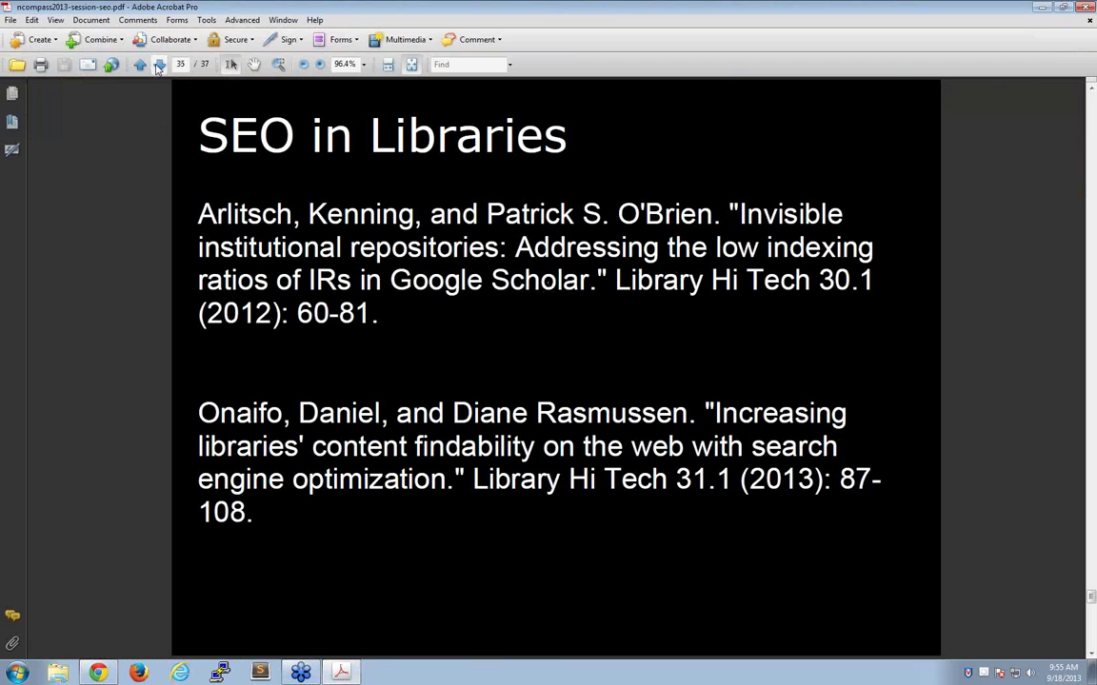